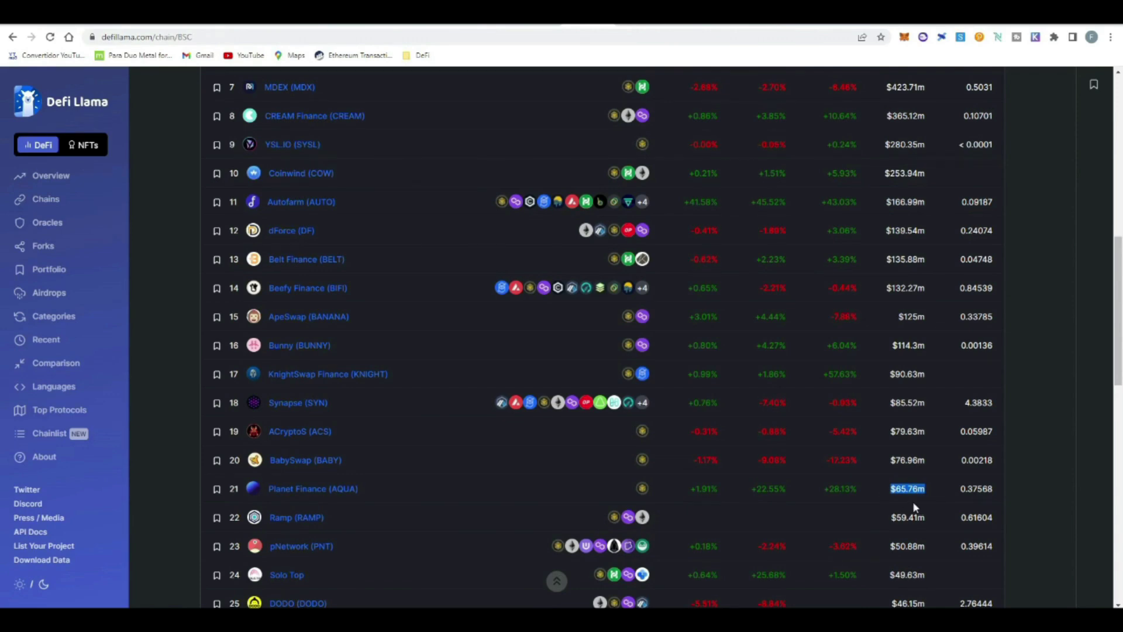
- Examine the Planet Finance home page, including its product sections and the AQUA and GAMMA token figures
scroll(912, 501, up, 10)
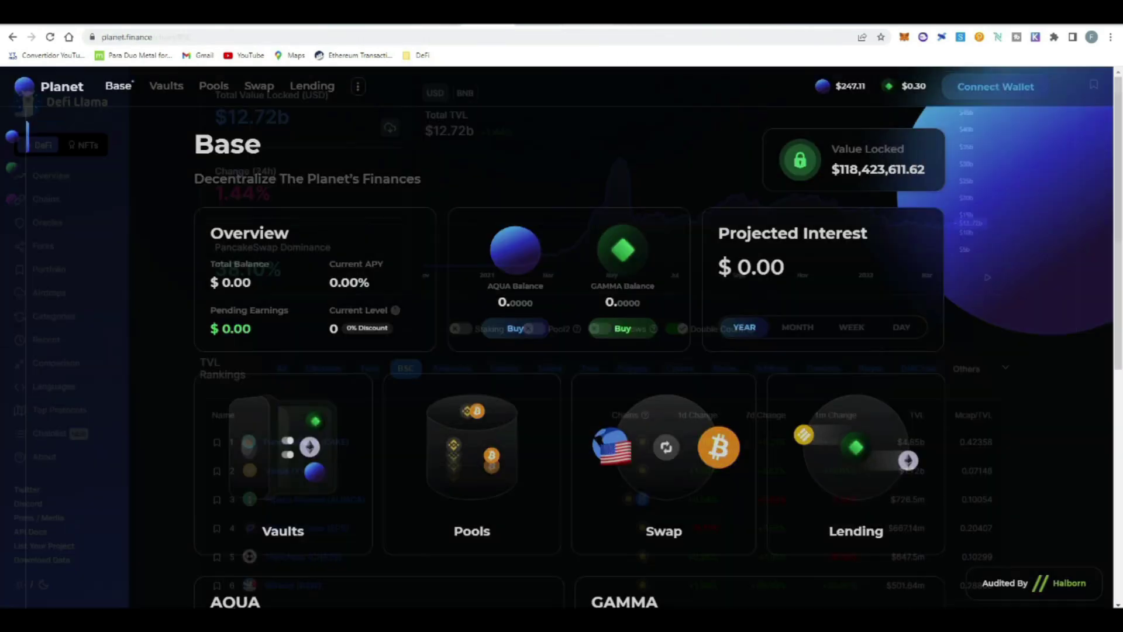
scroll(910, 368, down, 4)
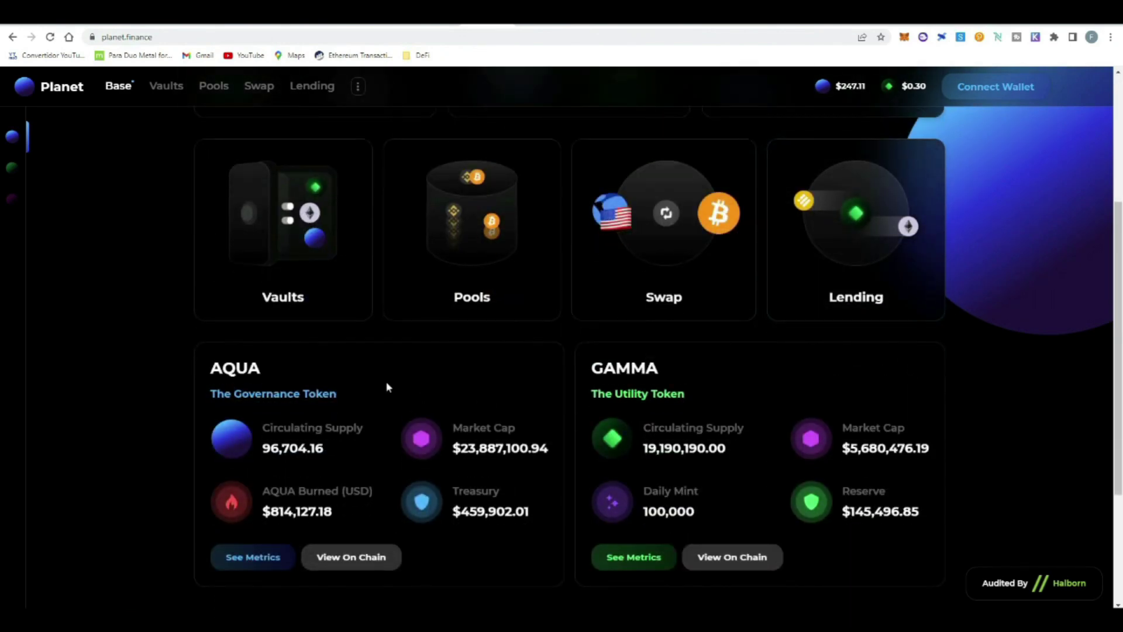
scroll(386, 386, down, 2)
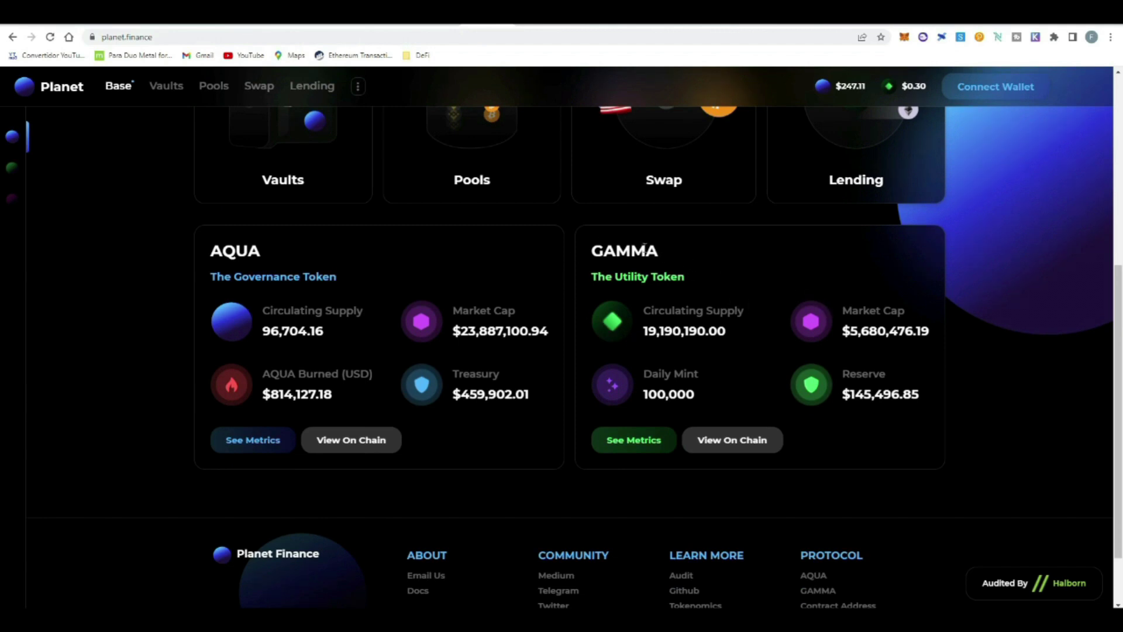
scroll(692, 291, up, 2)
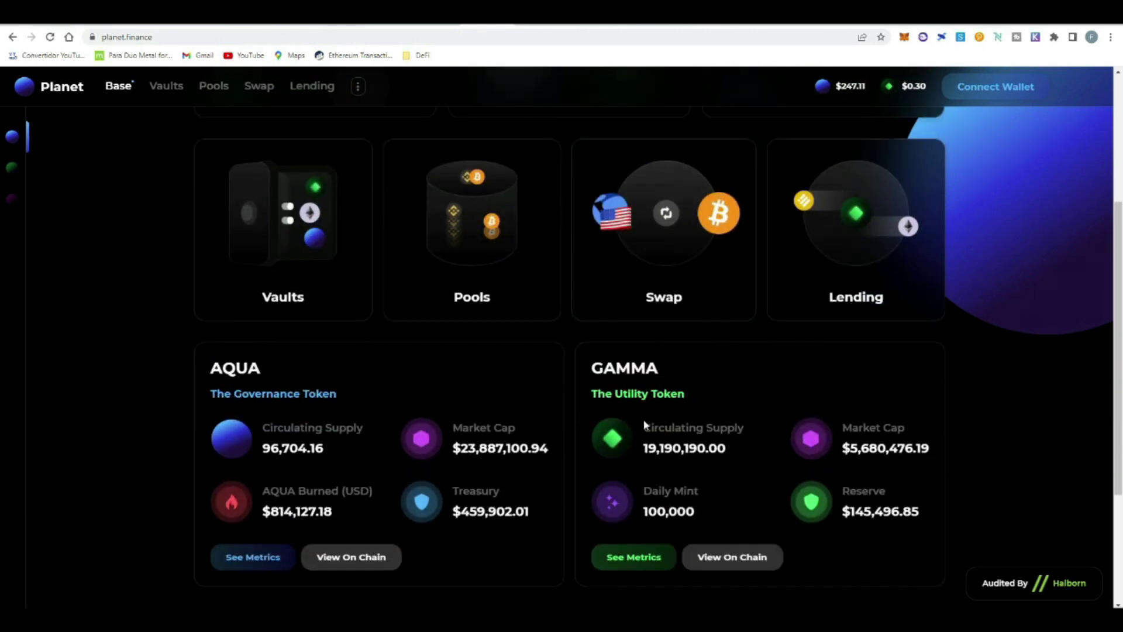
- Open Planet's lending markets and examine the GAMMA discount level, supplied and borrowed assets, and the borrow rates at that level
click(18, 175)
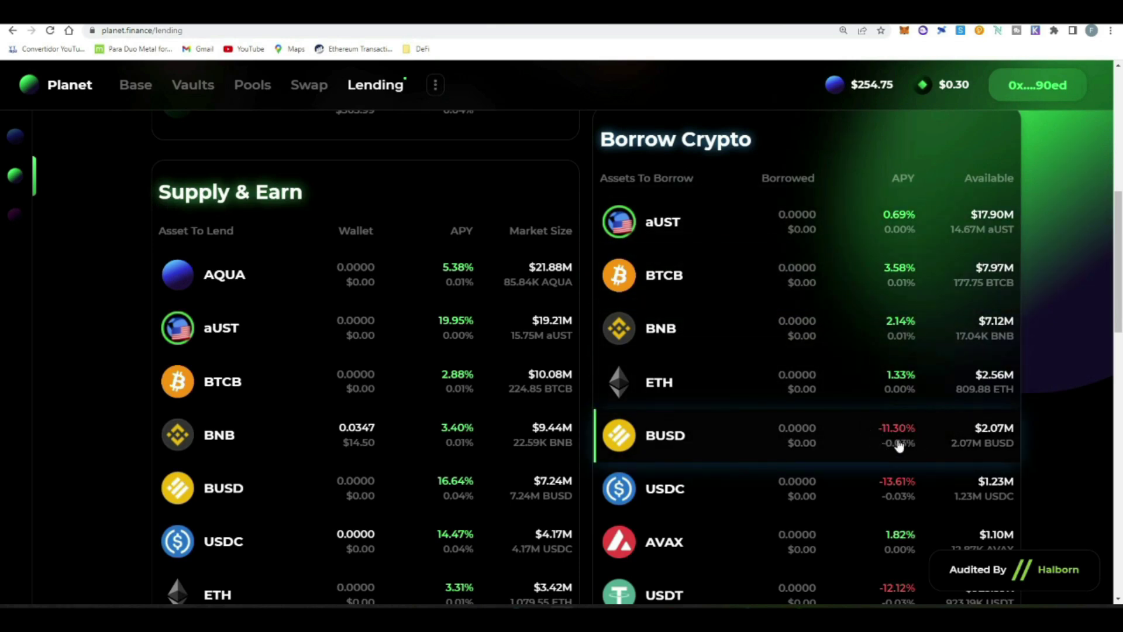
scroll(899, 447, up, 8)
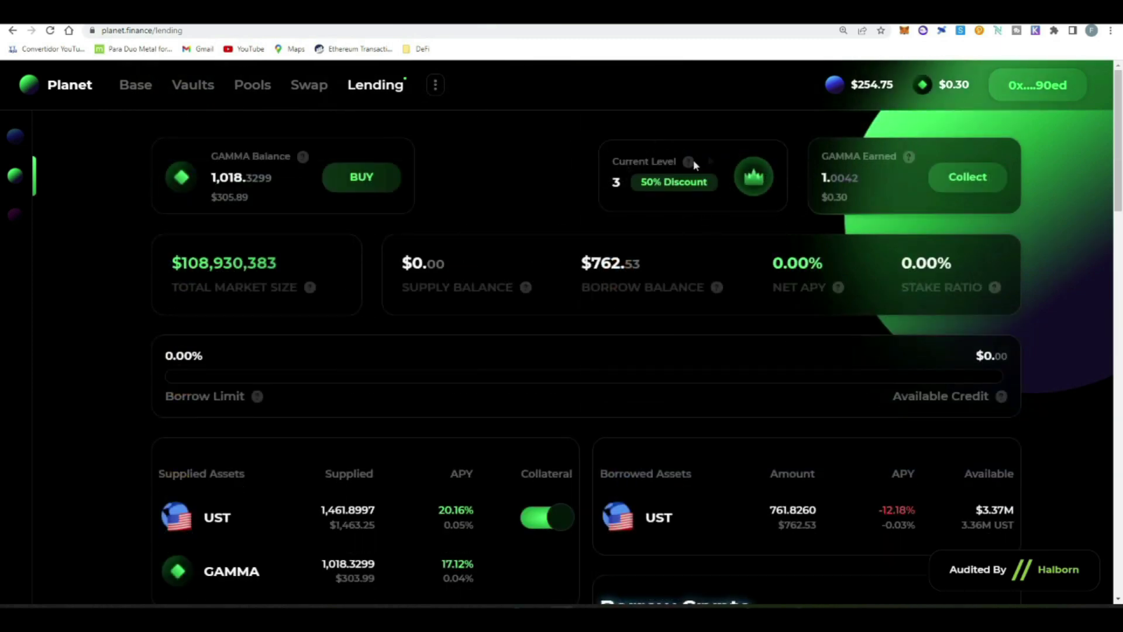
scroll(773, 250, down, 8)
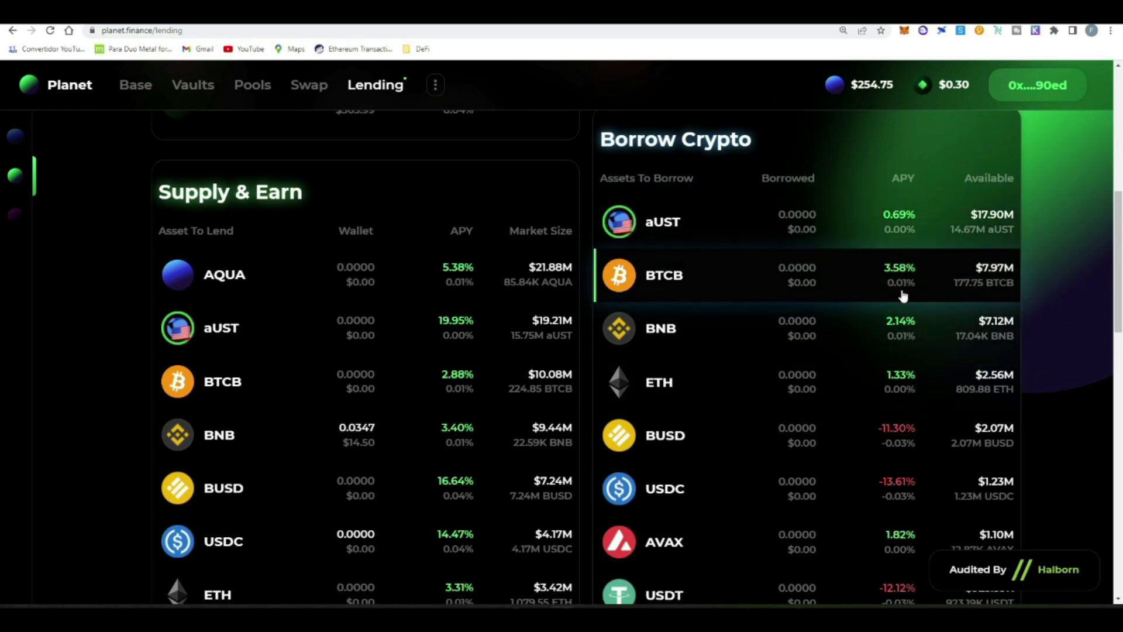
scroll(903, 297, down, 2)
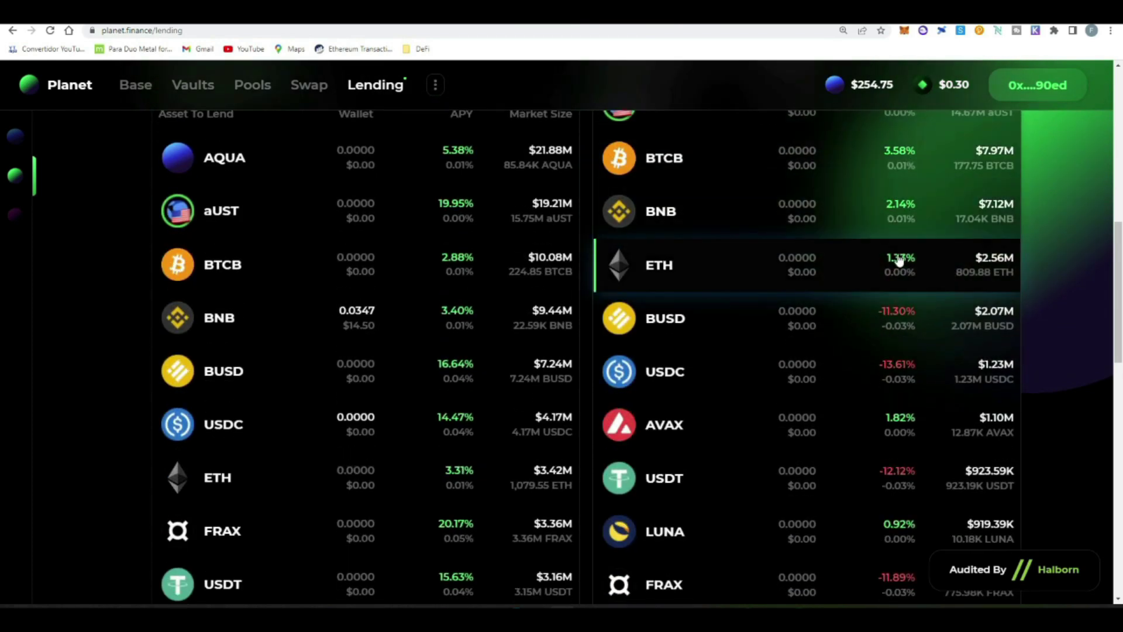
scroll(904, 304, down, 1)
scroll(905, 339, up, 4)
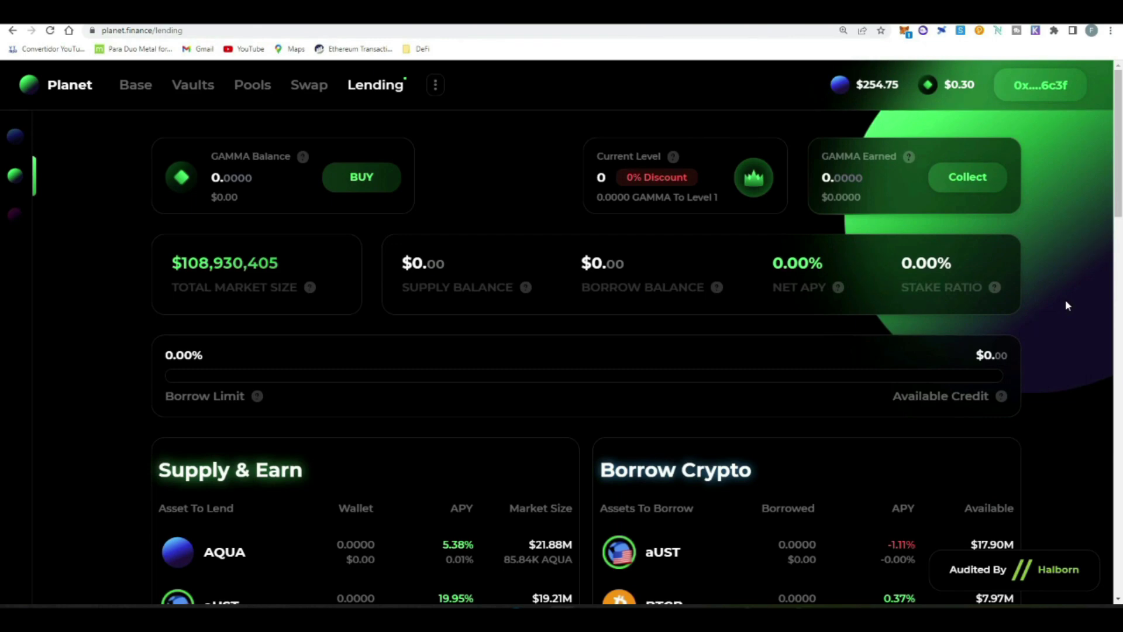
- Compare the supply and borrow APYs of all listed lending assets, from AQUA and UST down to CAKE and TUSD
scroll(1065, 305, down, 3)
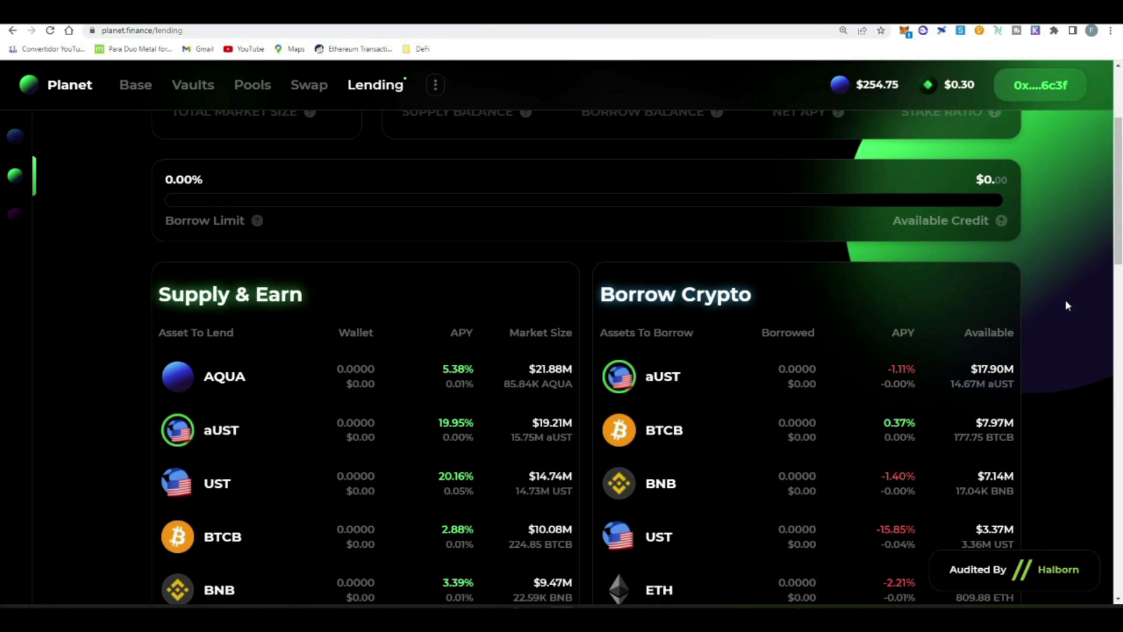
scroll(1065, 305, down, 4)
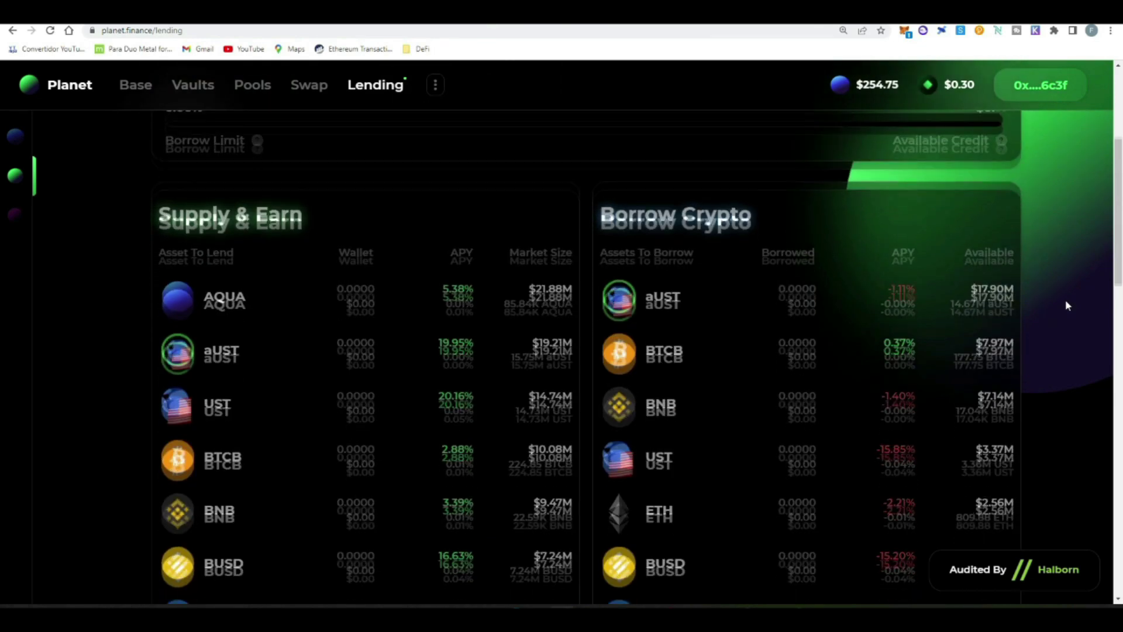
scroll(648, 314, up, 2)
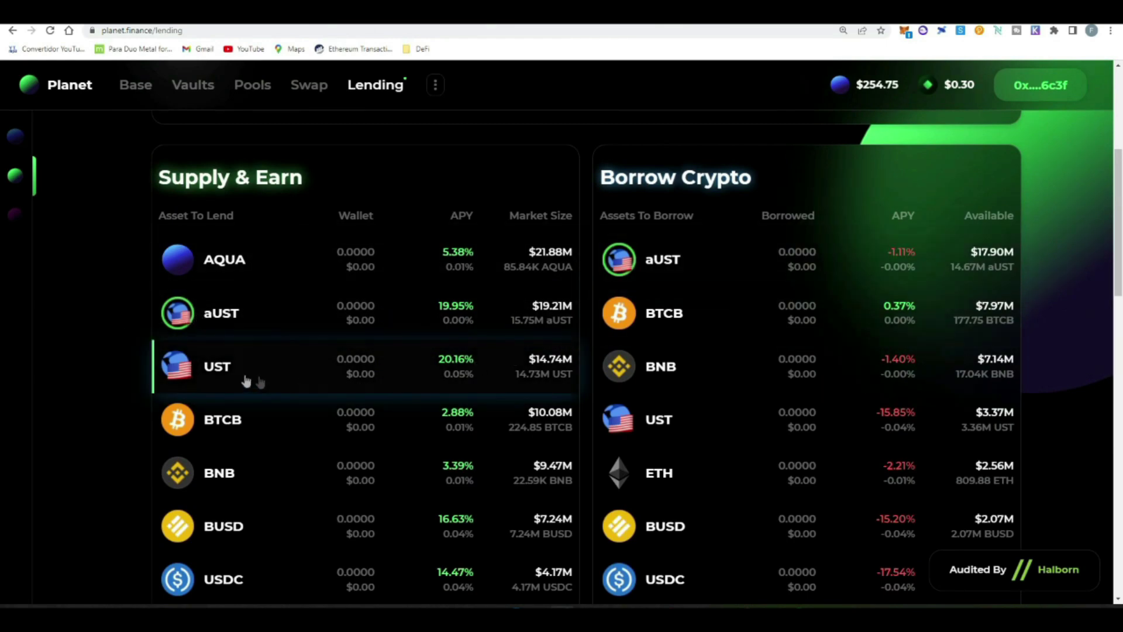
scroll(260, 381, down, 2)
scroll(263, 379, up, 1)
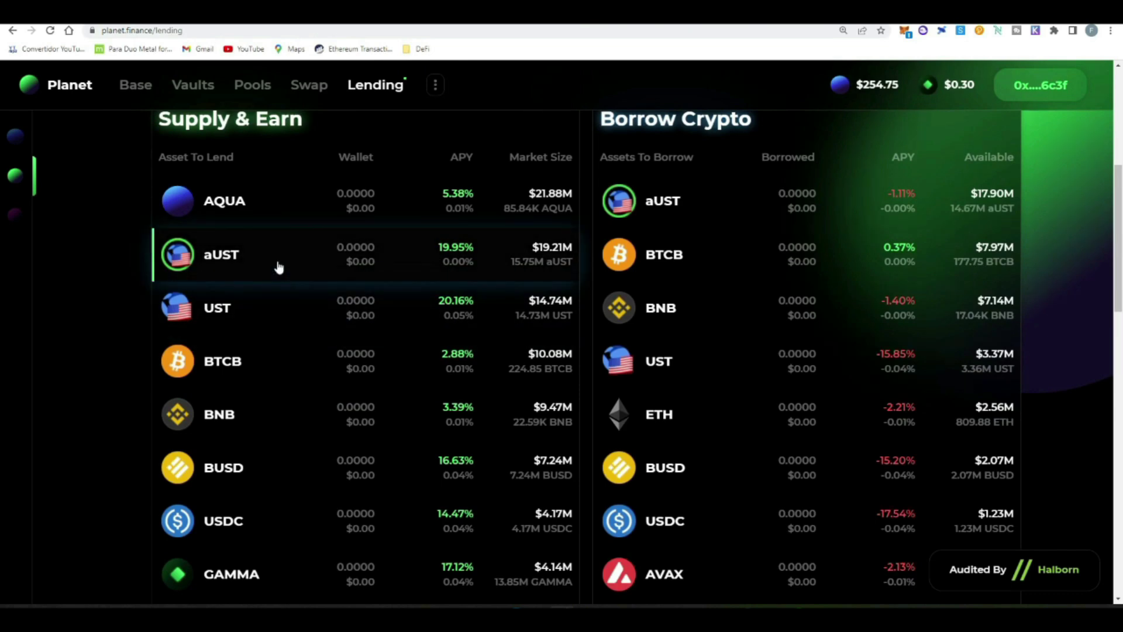
scroll(276, 310, down, 2)
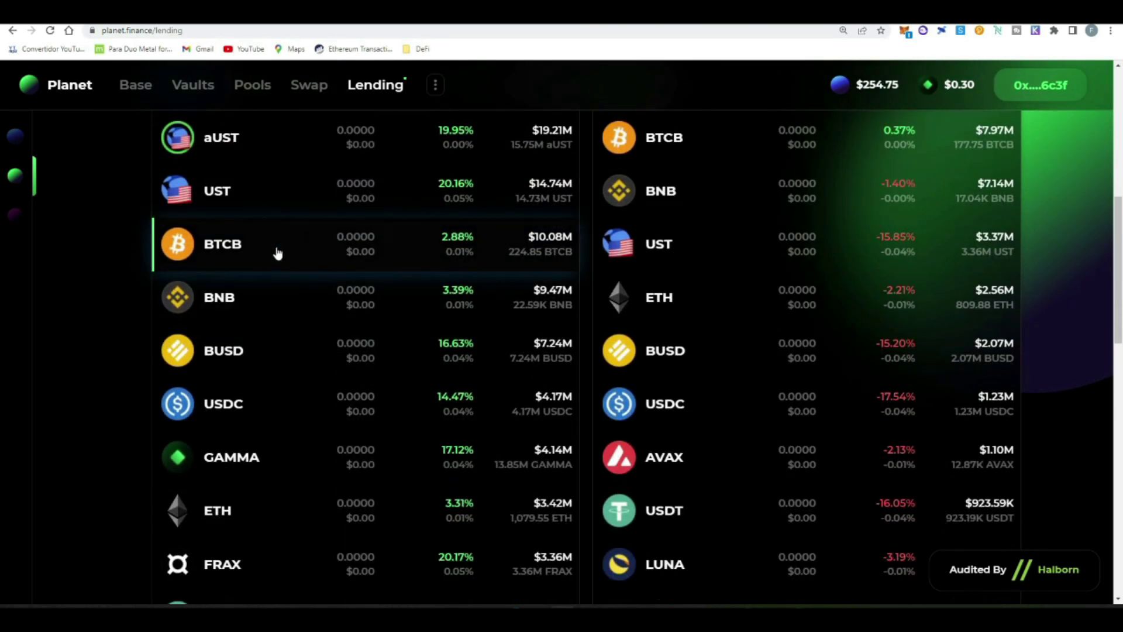
scroll(276, 257, down, 1)
scroll(271, 272, down, 1)
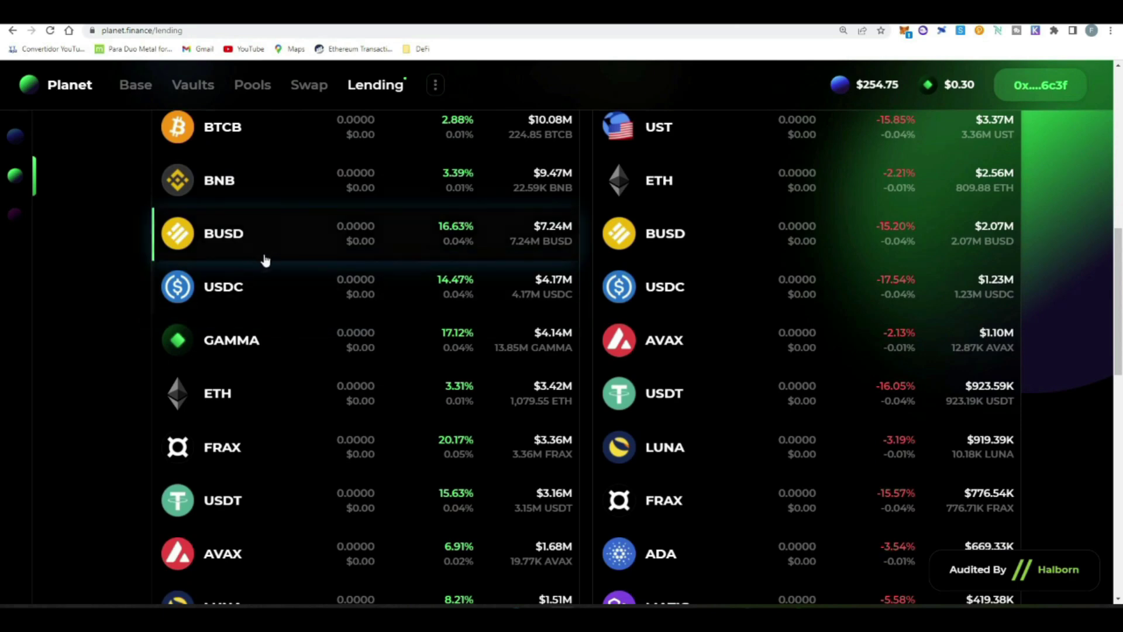
scroll(259, 298, down, 2)
scroll(256, 295, down, 1)
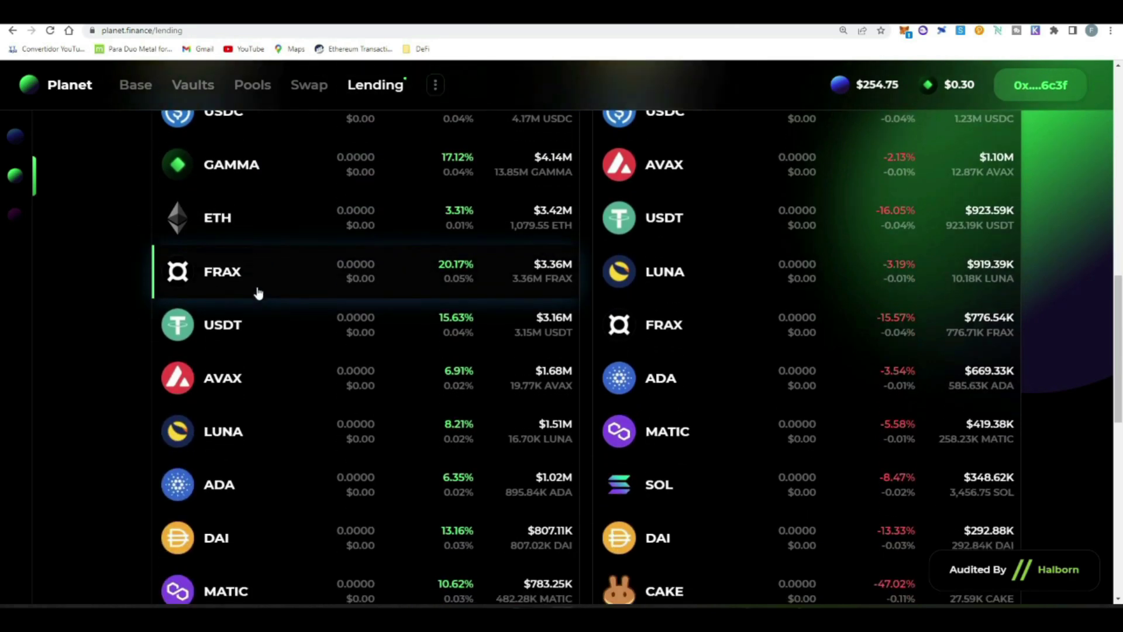
scroll(255, 271, down, 3)
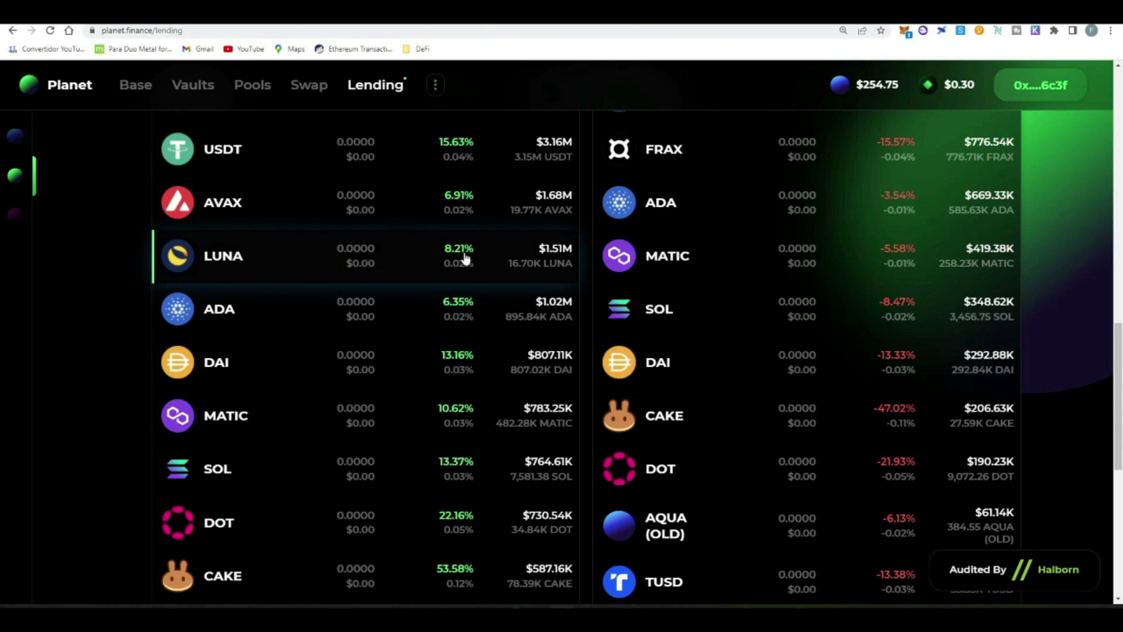
scroll(487, 443, down, 3)
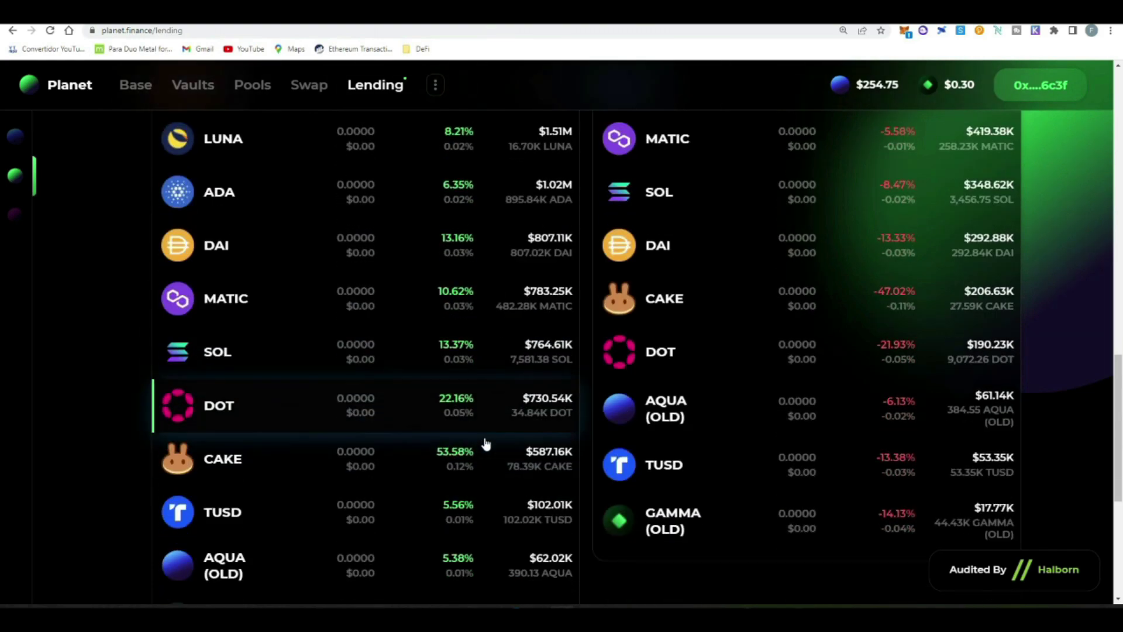
scroll(487, 443, down, 2)
scroll(487, 443, up, 15)
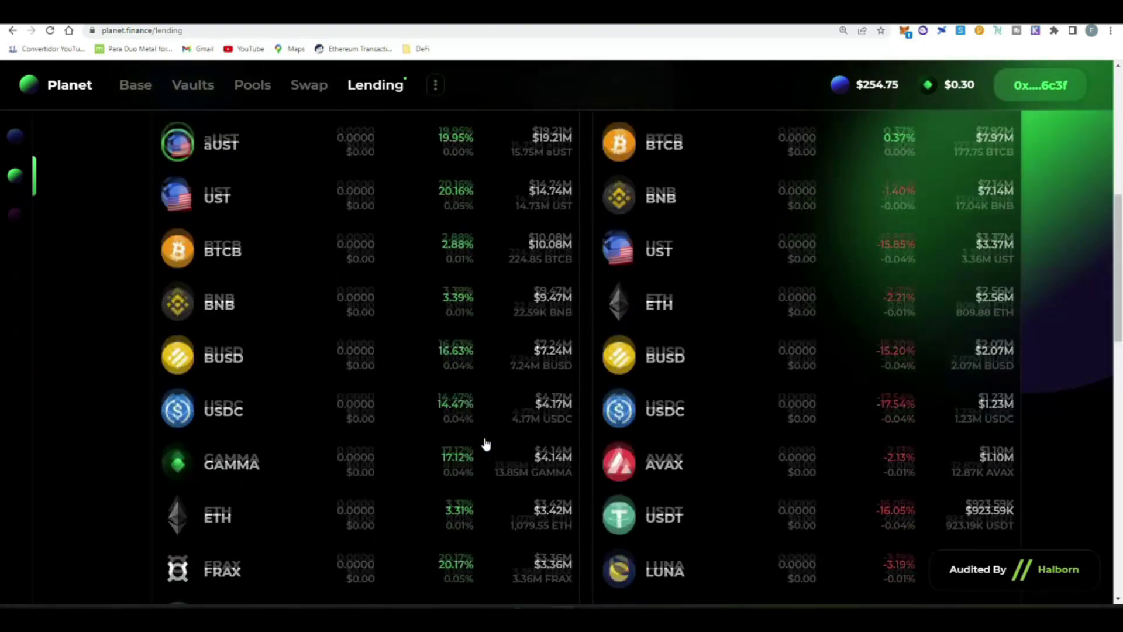
scroll(485, 443, up, 4)
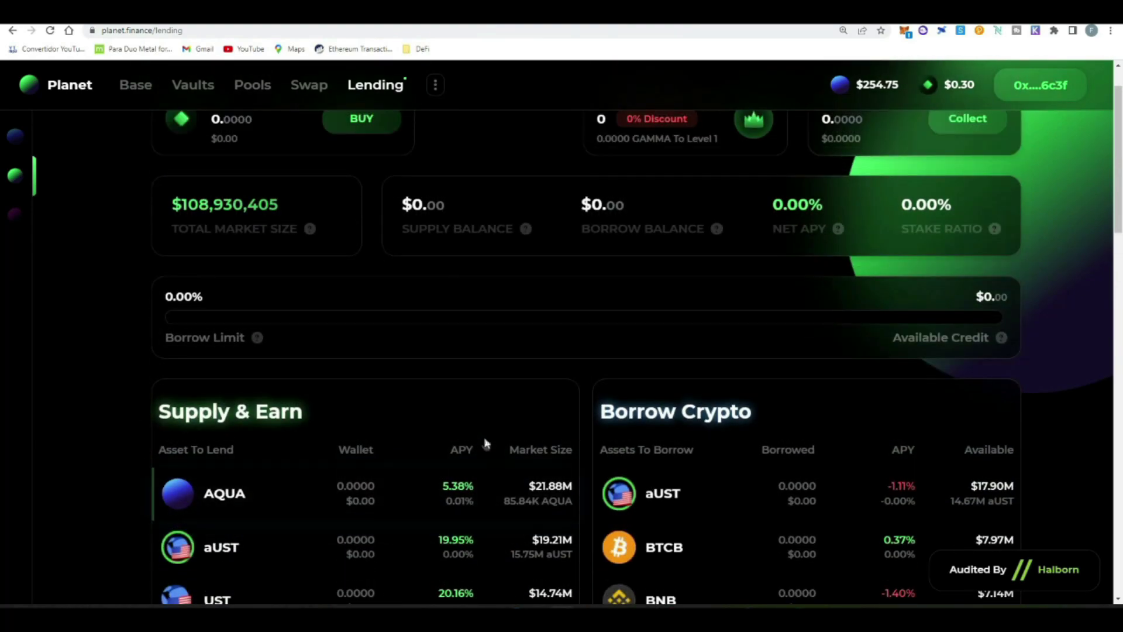
scroll(484, 442, down, 5)
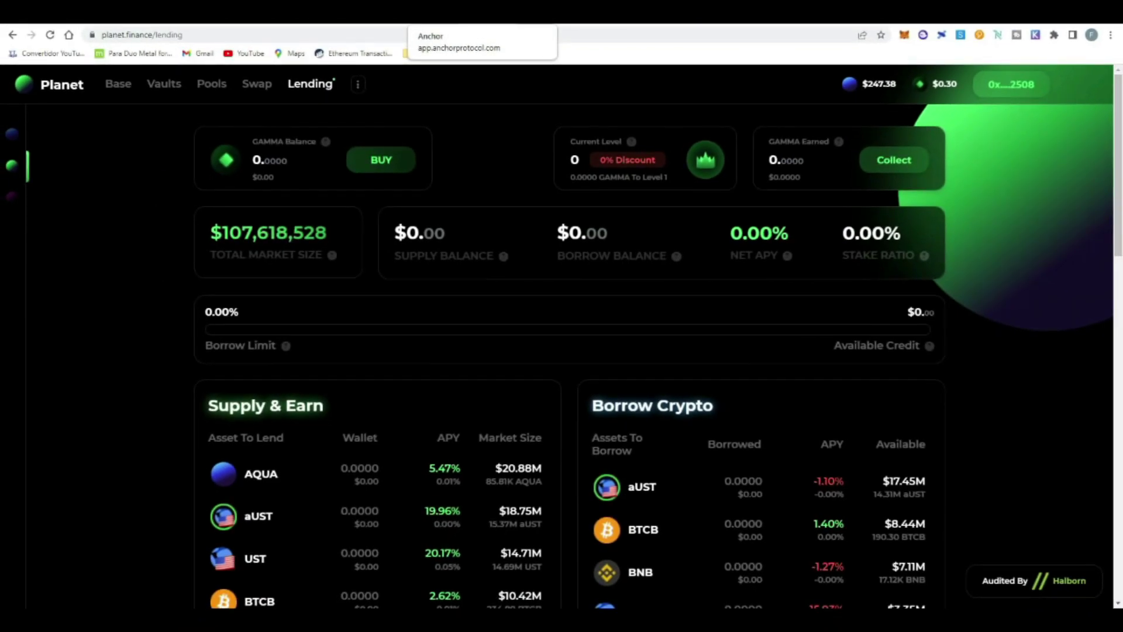
- Switch to Anchor Protocol and examine the borrow position, including collateral value, net APR, borrow usage and collateral list
click(444, 12)
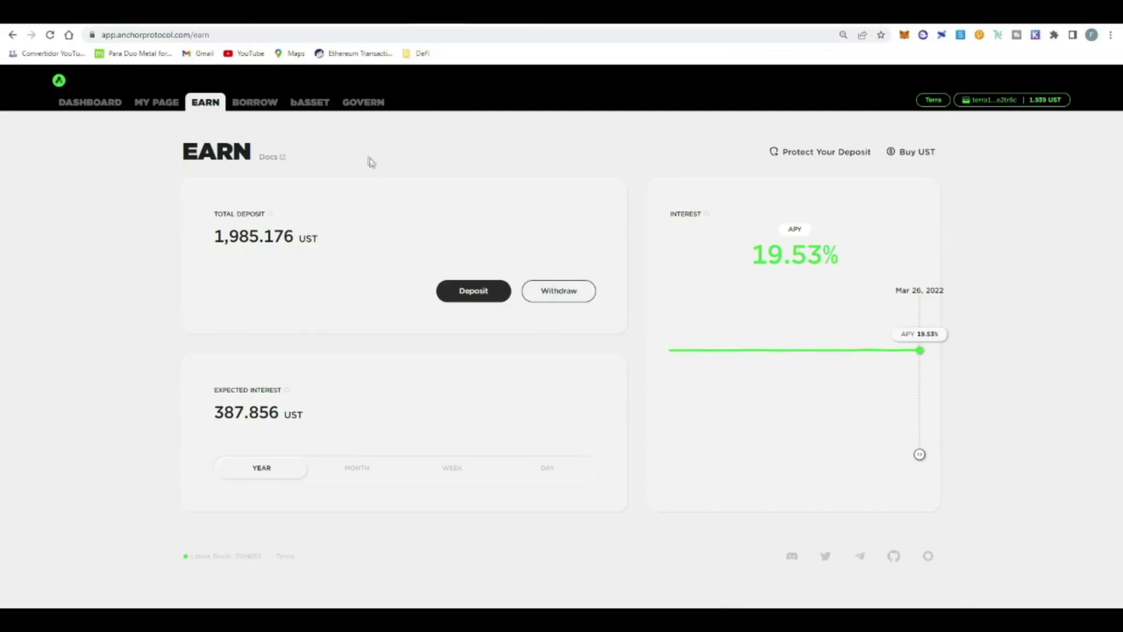
click(255, 102)
scroll(1009, 339, down, 3)
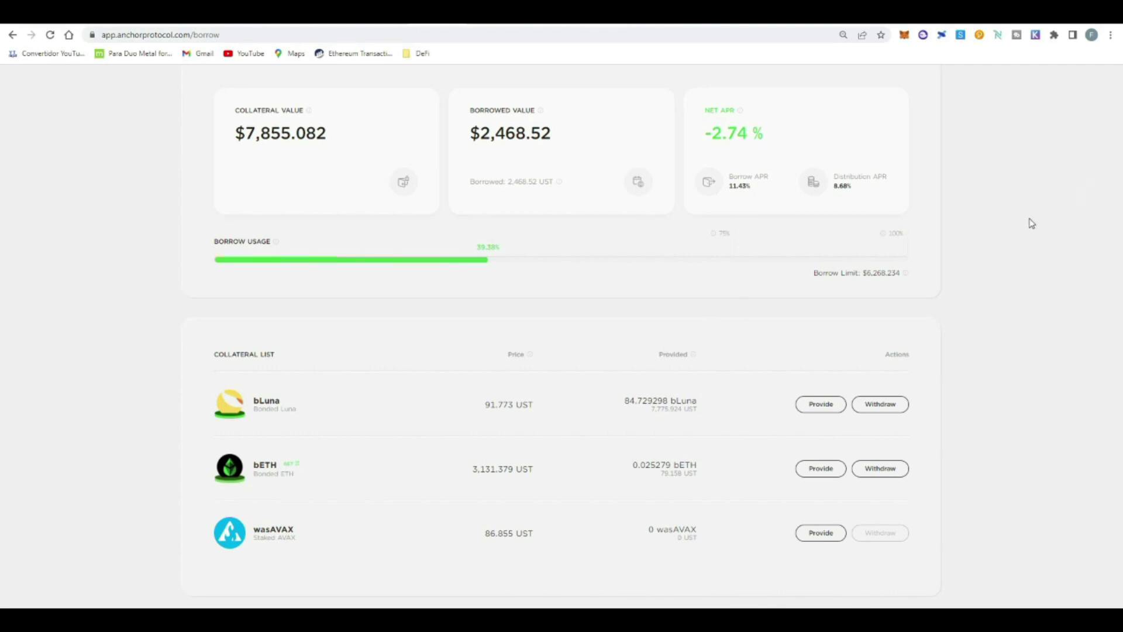
scroll(1006, 252, up, 3)
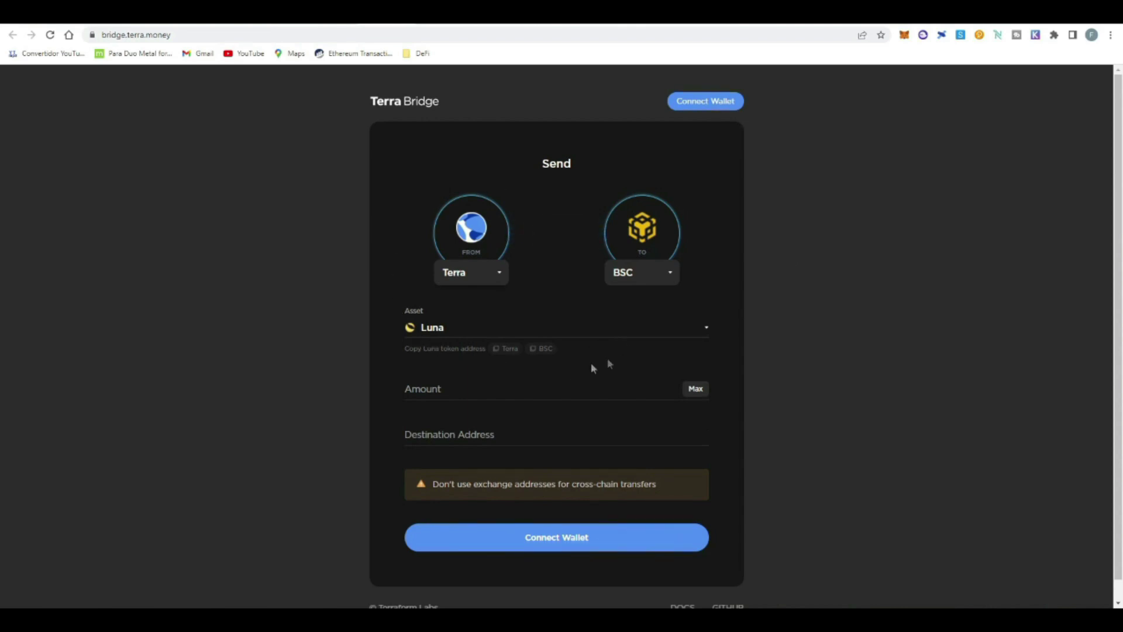
- Set up the Terra Bridge transfer from Terra to BSC with UST as the asset and an amount of 500
click(694, 330)
click(515, 274)
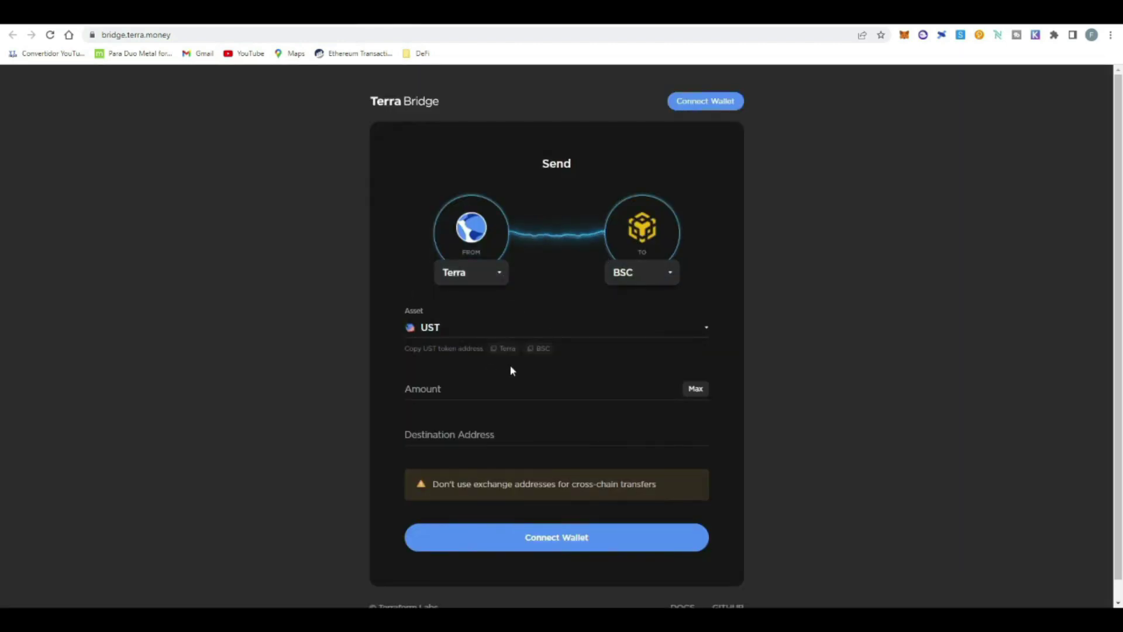
click(645, 389)
text(5000)
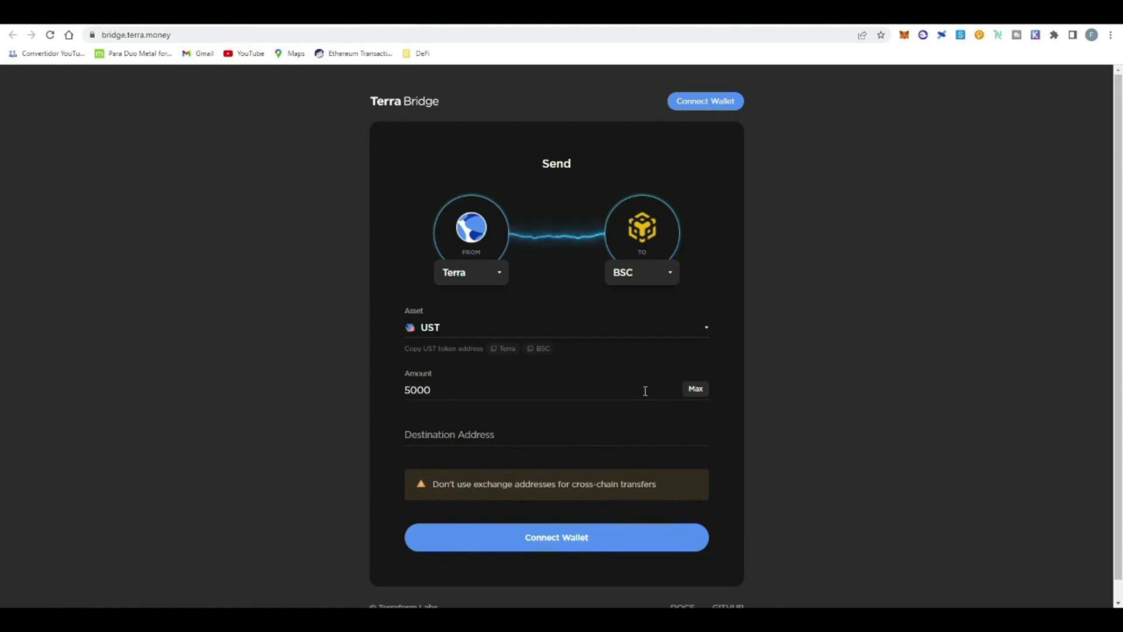
key(BackSpace)
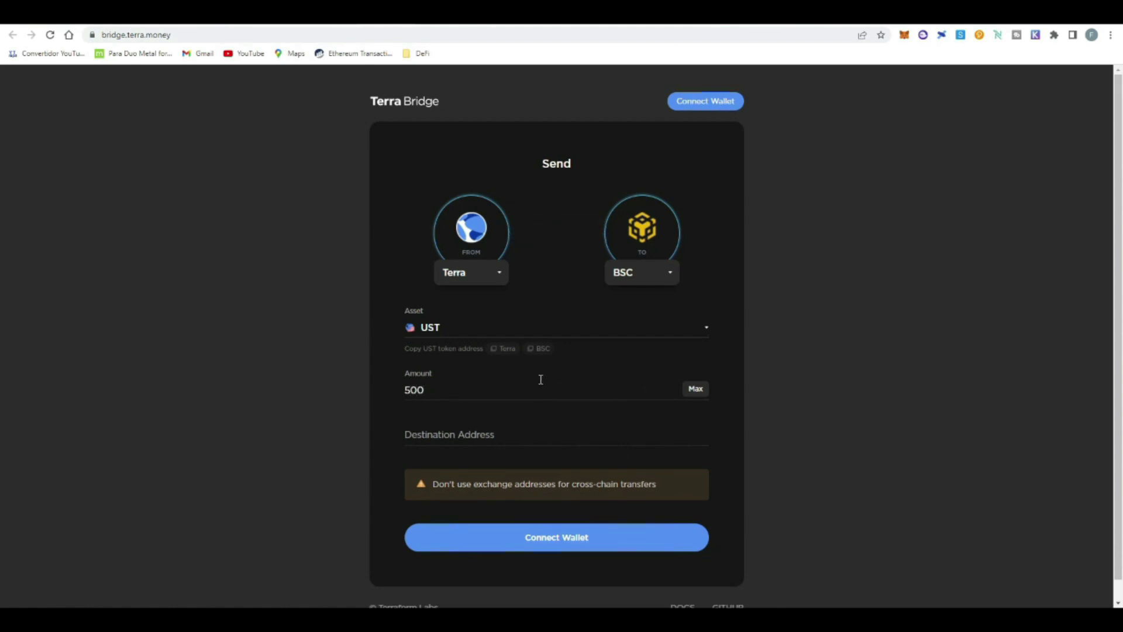
- Fill in the bridge's destination address with the account address copied from MetaMask, and check the token balances in the Terra wallet
click(528, 428)
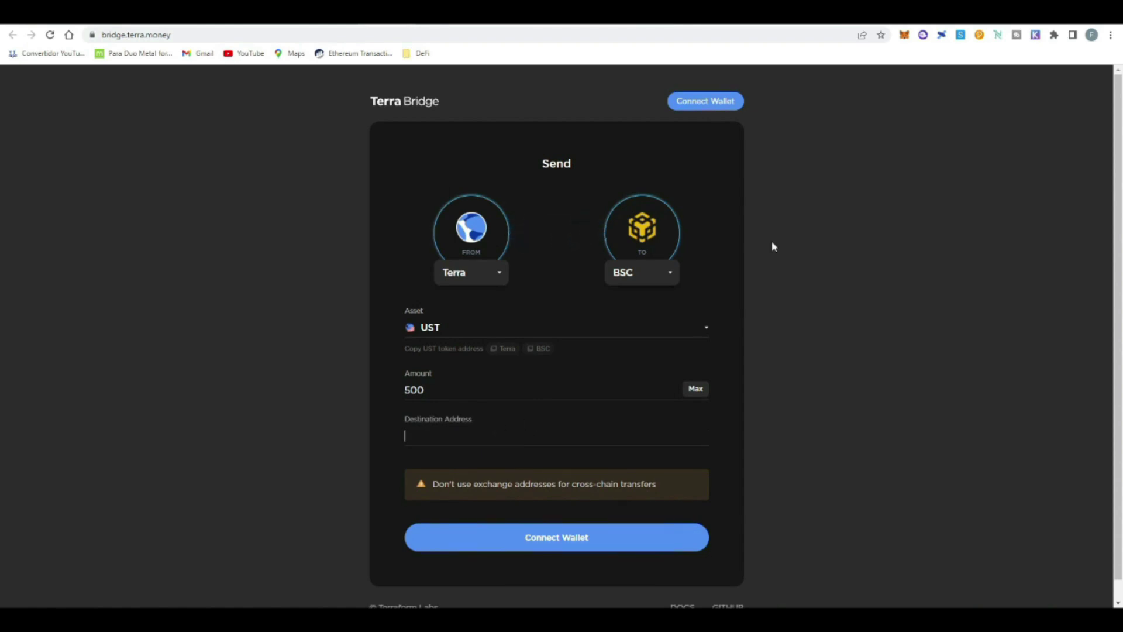
click(904, 34)
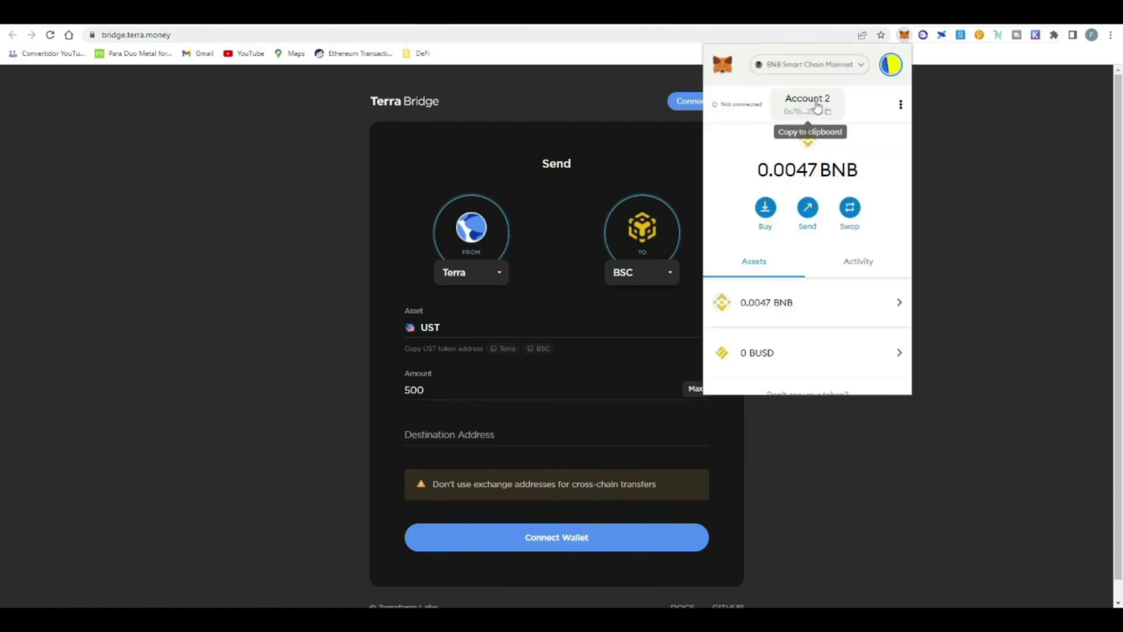
click(812, 109)
click(566, 430)
key(ctrl+v)
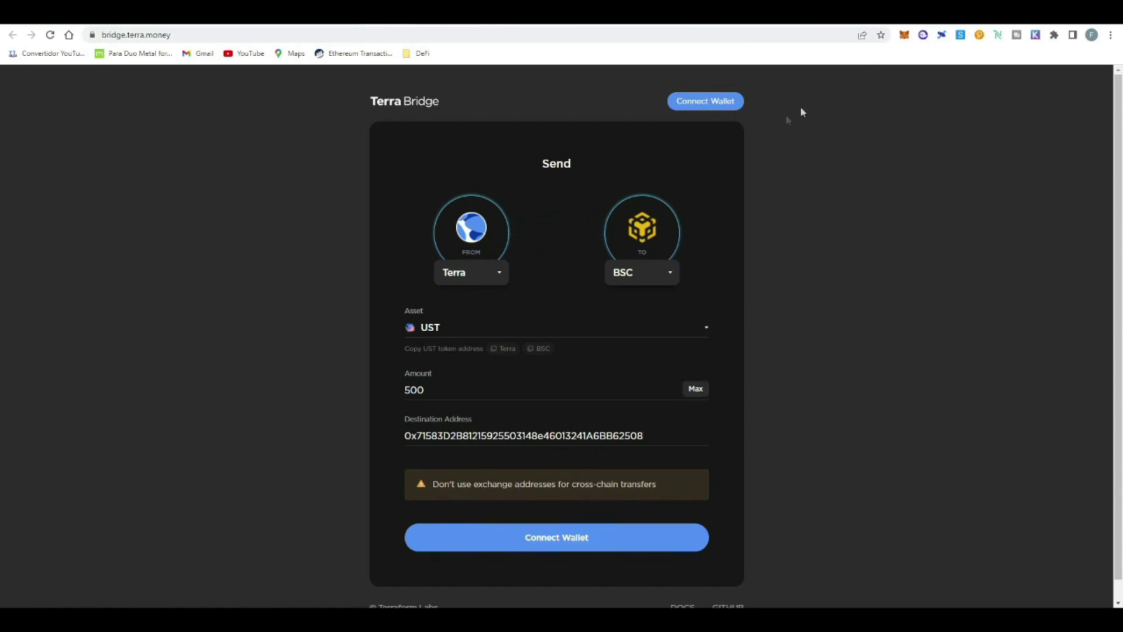
click(941, 34)
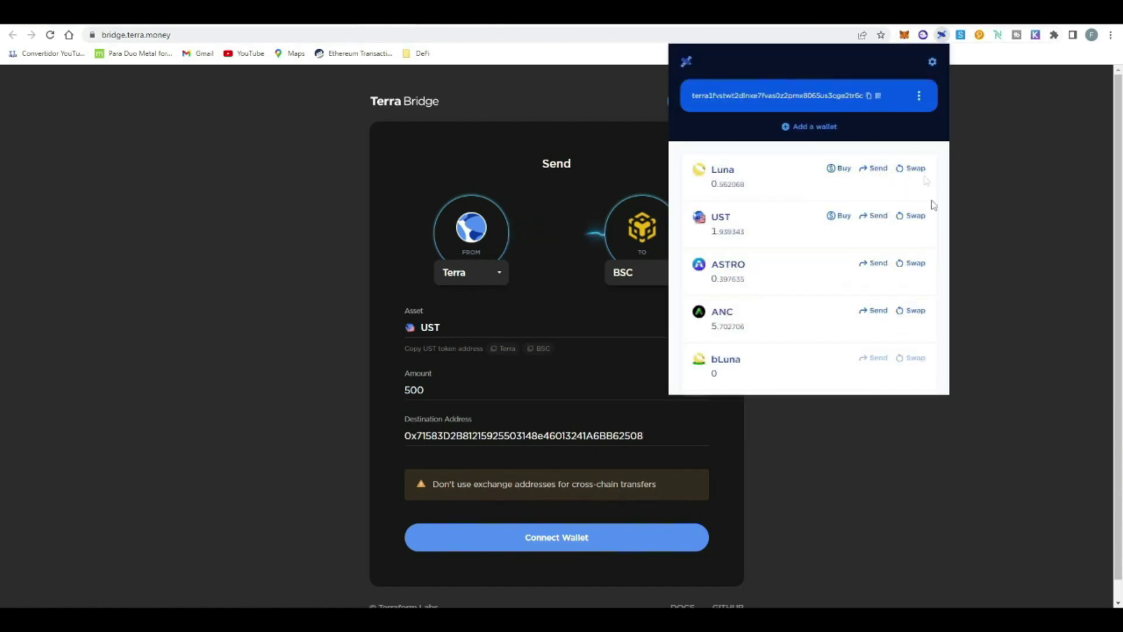
click(999, 214)
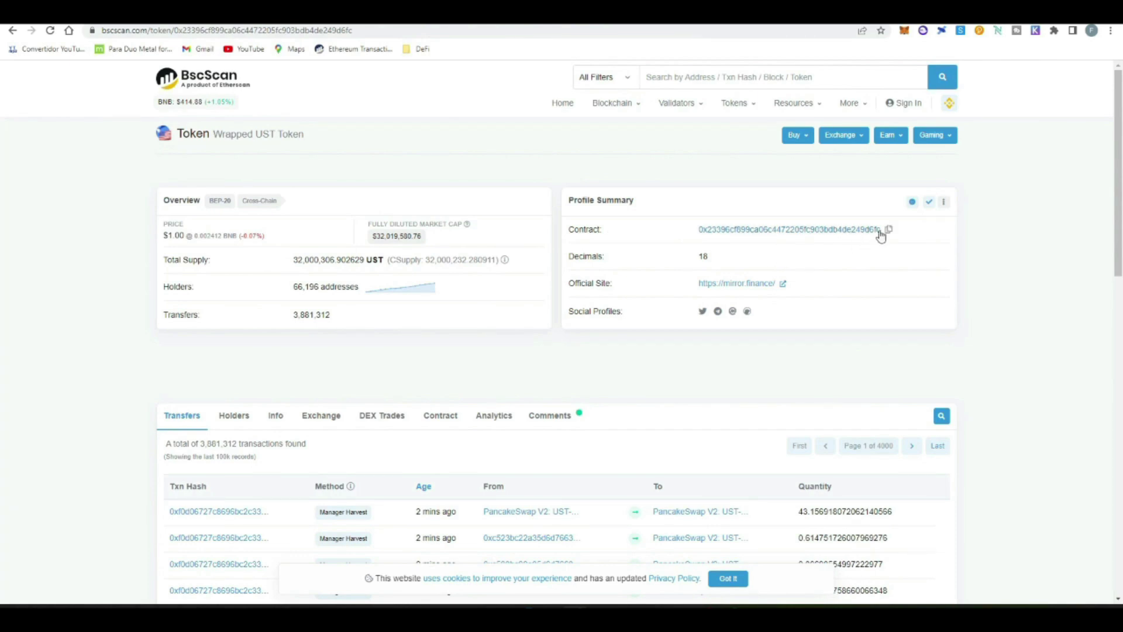
- Import the Wrapped UST Token (UST) into MetaMask on BNB Smart Chain using the contract address copied from BscScan
click(887, 231)
click(903, 31)
scroll(796, 304, down, 10)
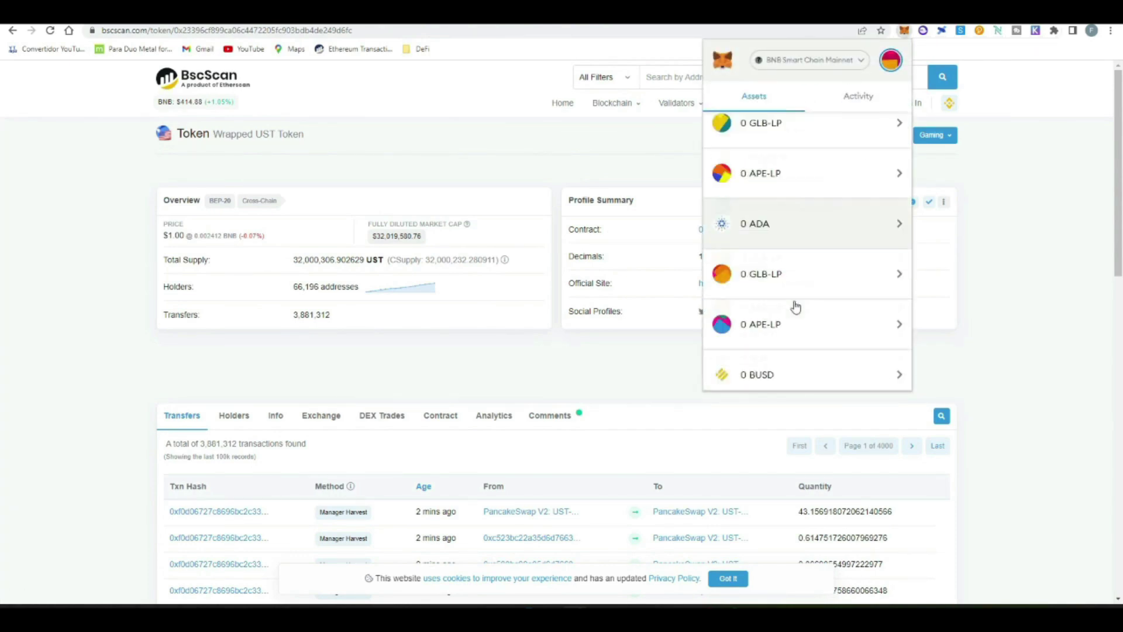
click(799, 354)
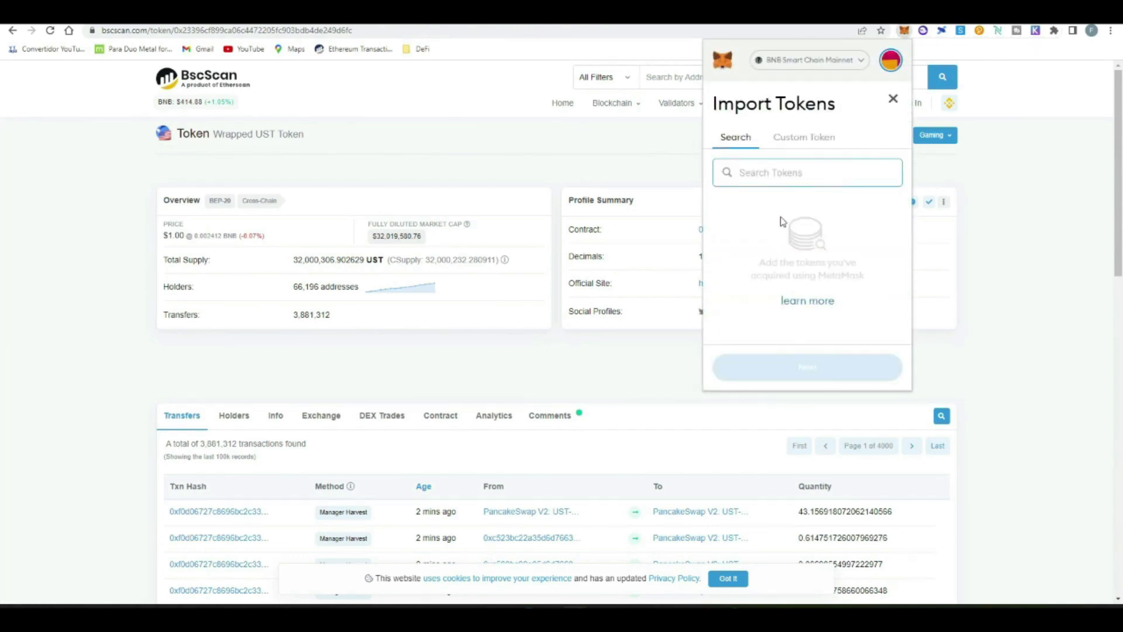
key(ctrl+v)
click(813, 234)
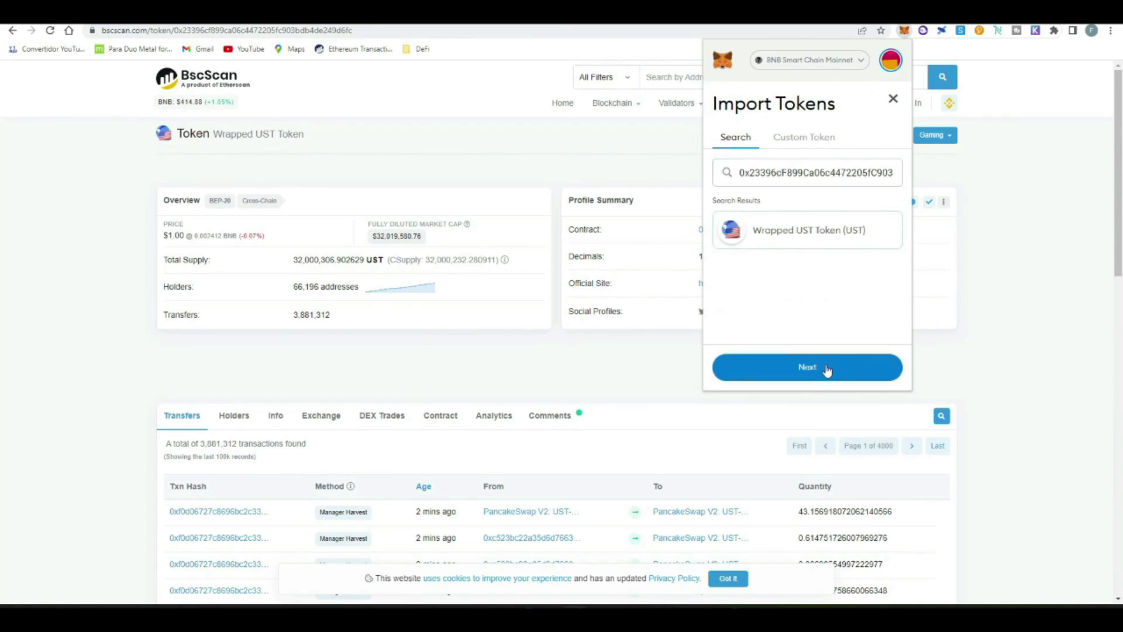
click(828, 370)
click(827, 369)
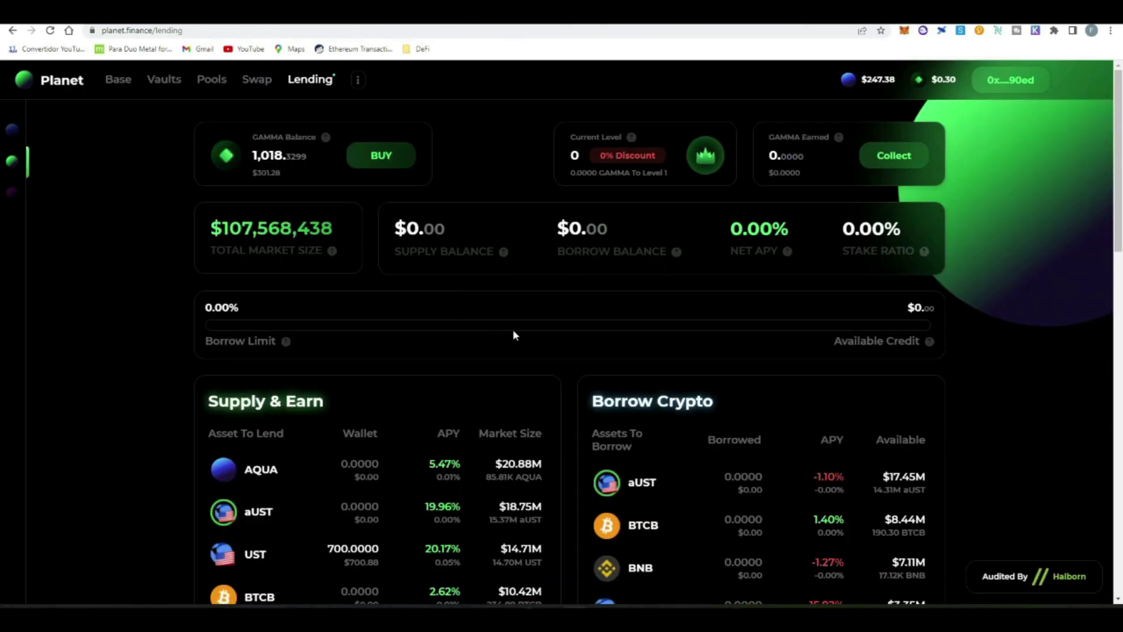
- Review UST's supply, GAMMA and total APY on Planet Finance, and activate UST for lending with approval in MetaMask
scroll(513, 333, down, 3)
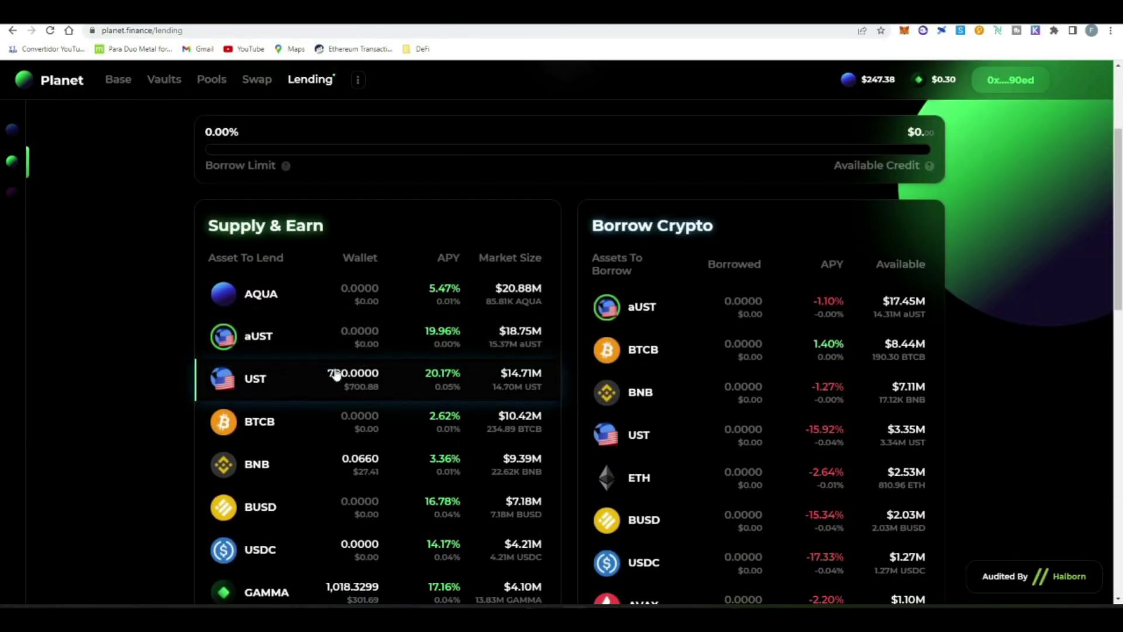
click(450, 382)
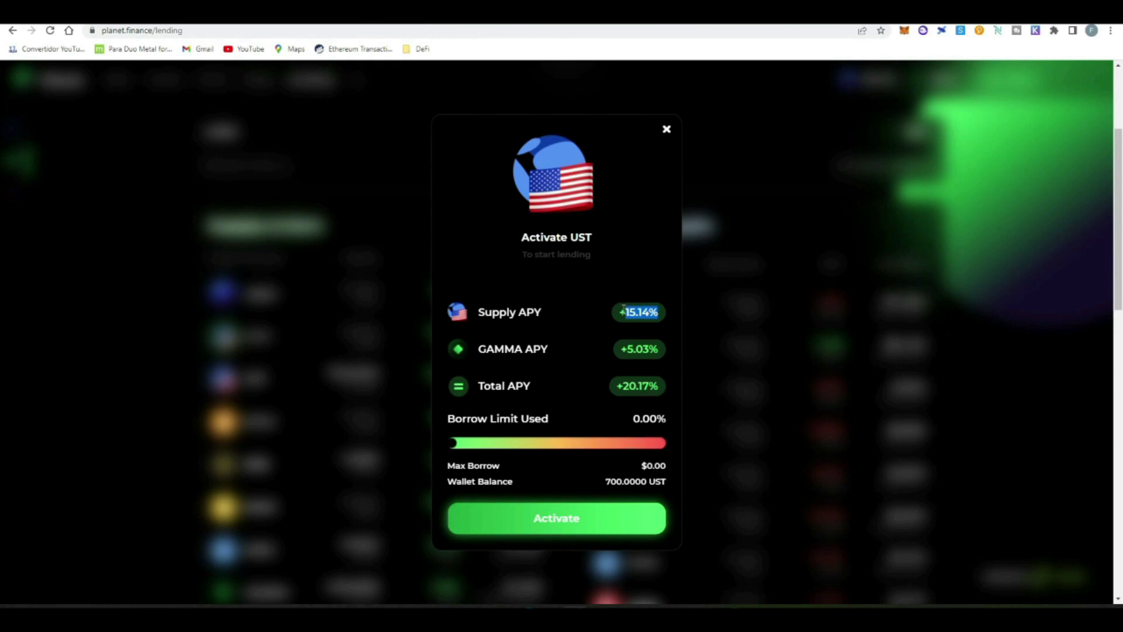
scroll(626, 354, down, 1)
drag(621, 349, 665, 349)
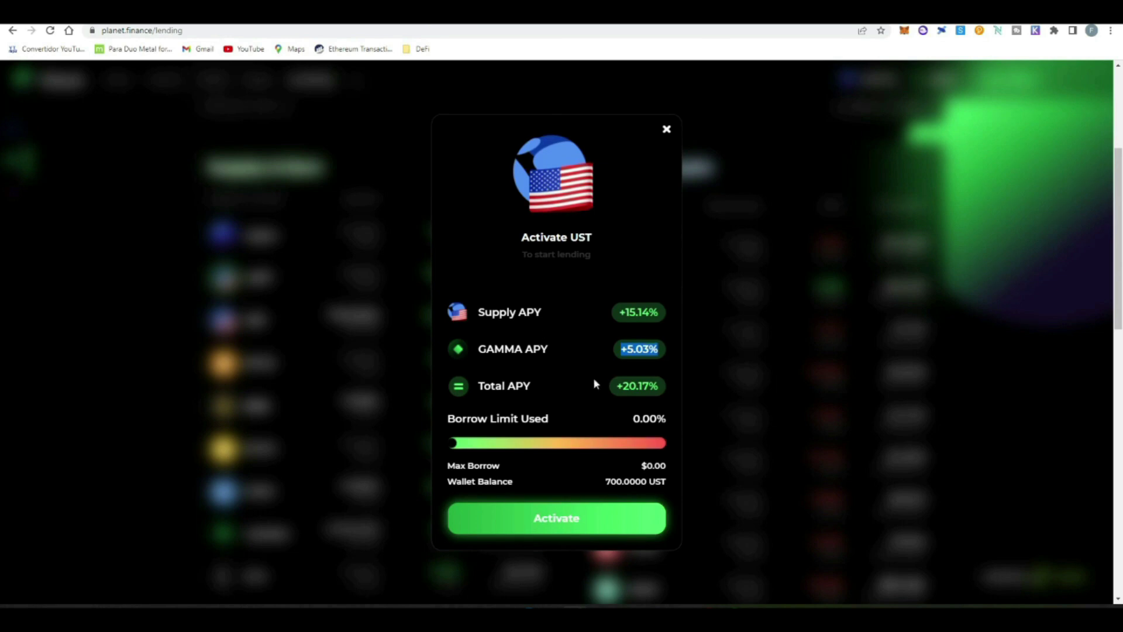
drag(603, 394, 676, 401)
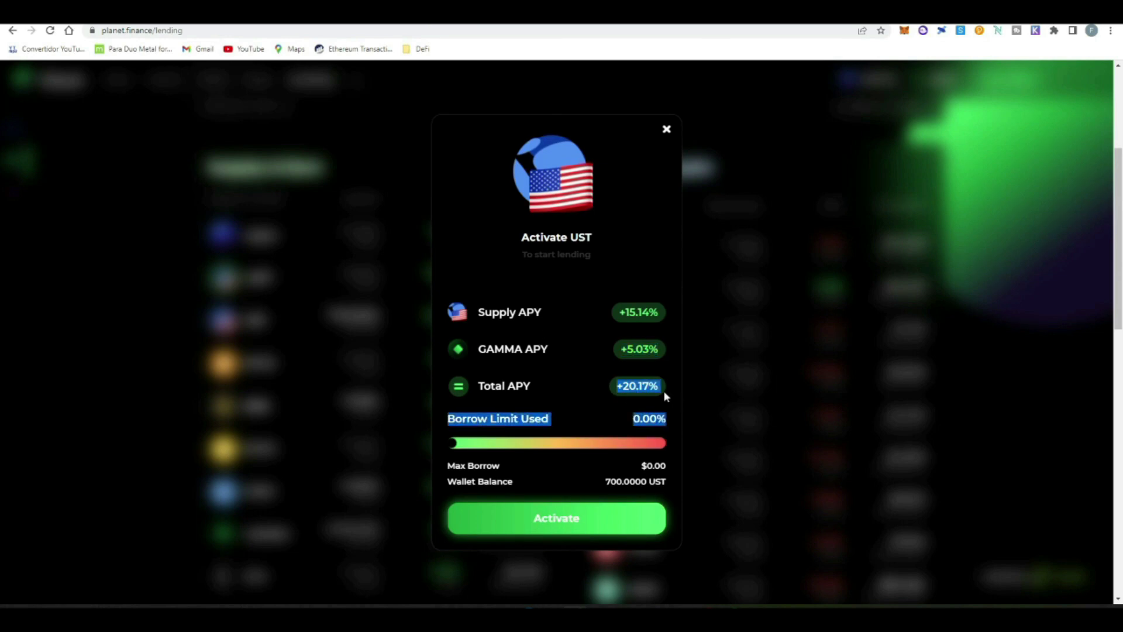
click(603, 523)
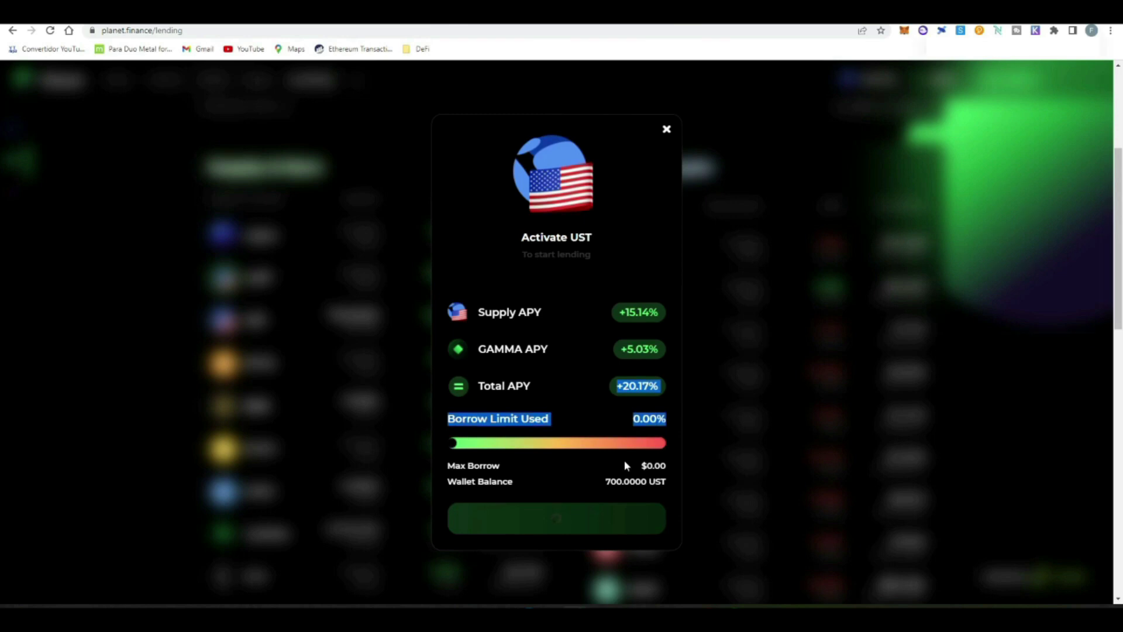
click(1060, 323)
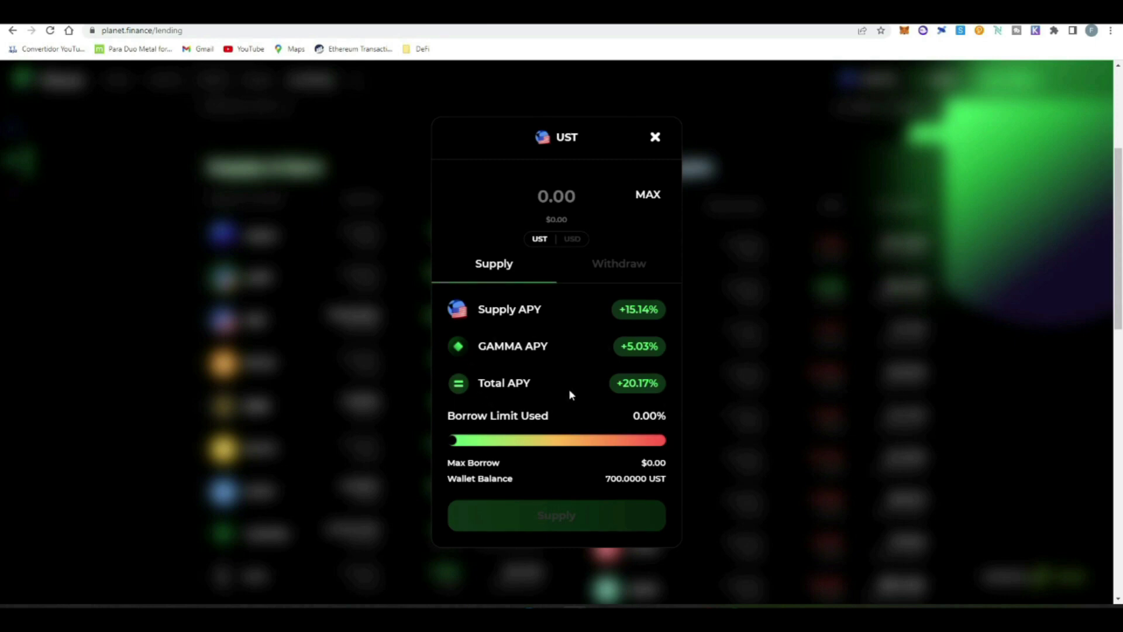
- Supply the maximum balance of 700 UST to the lending market and confirm the transaction in MetaMask
click(648, 195)
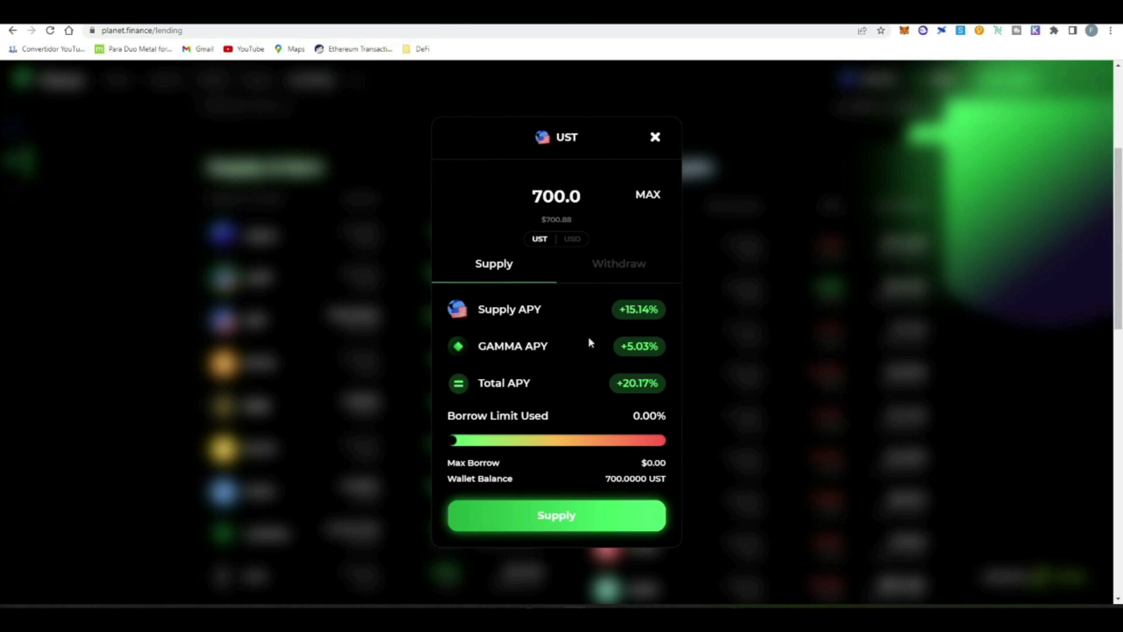
click(588, 523)
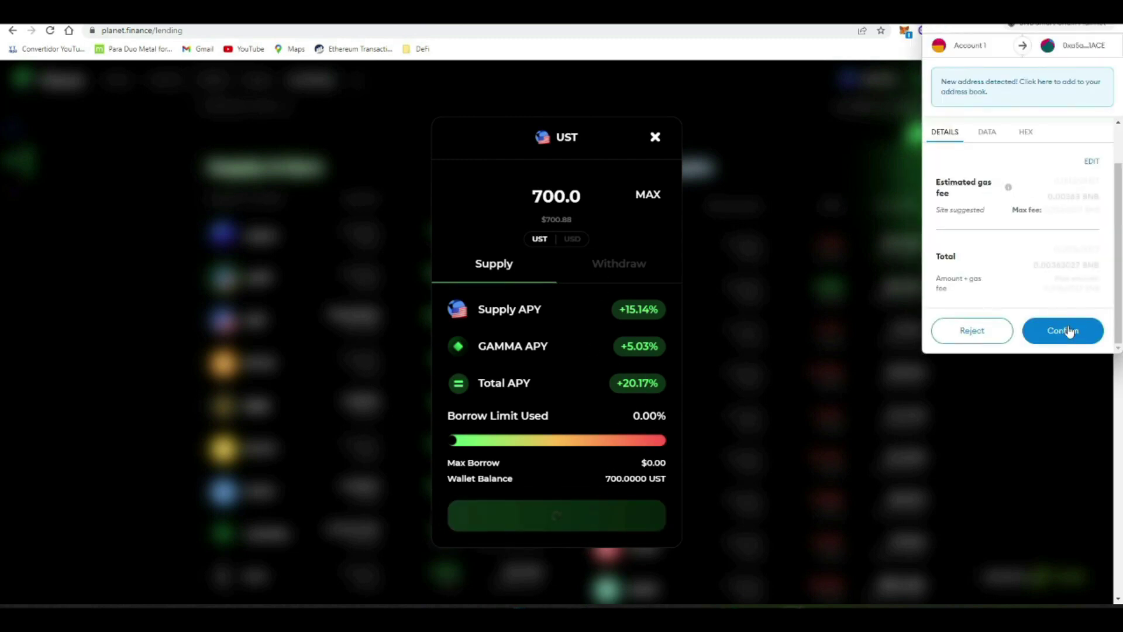
click(1067, 329)
click(938, 328)
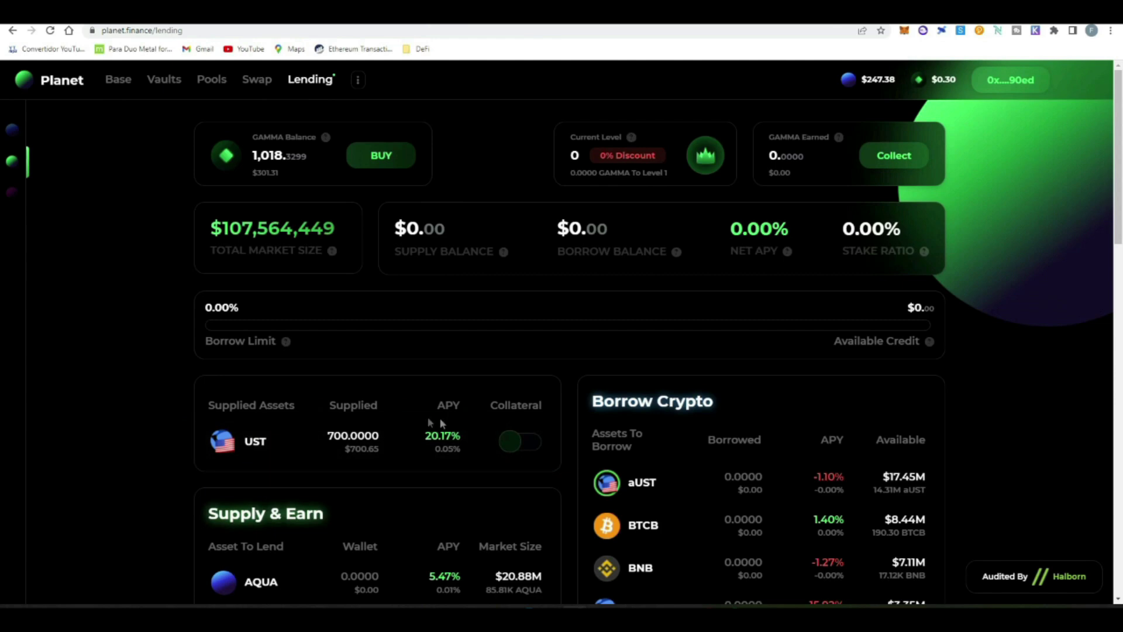
- Compare the APYs of the borrowable assets and examine UST's borrow, GAMMA and total APY in its borrow details
scroll(459, 457, down, 2)
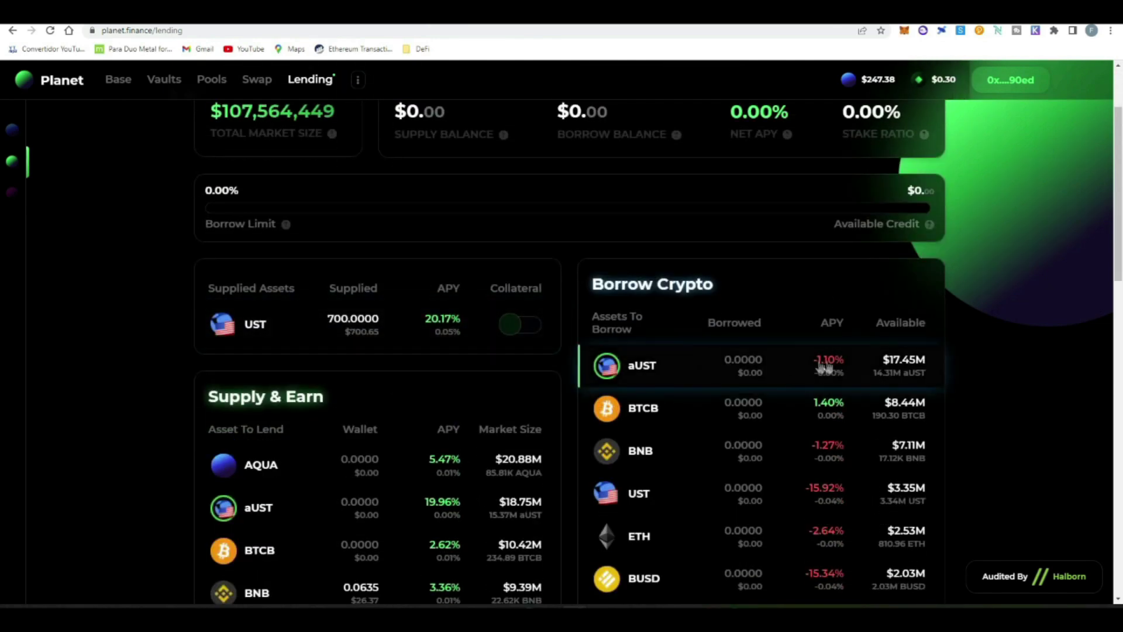
scroll(799, 363, down, 1)
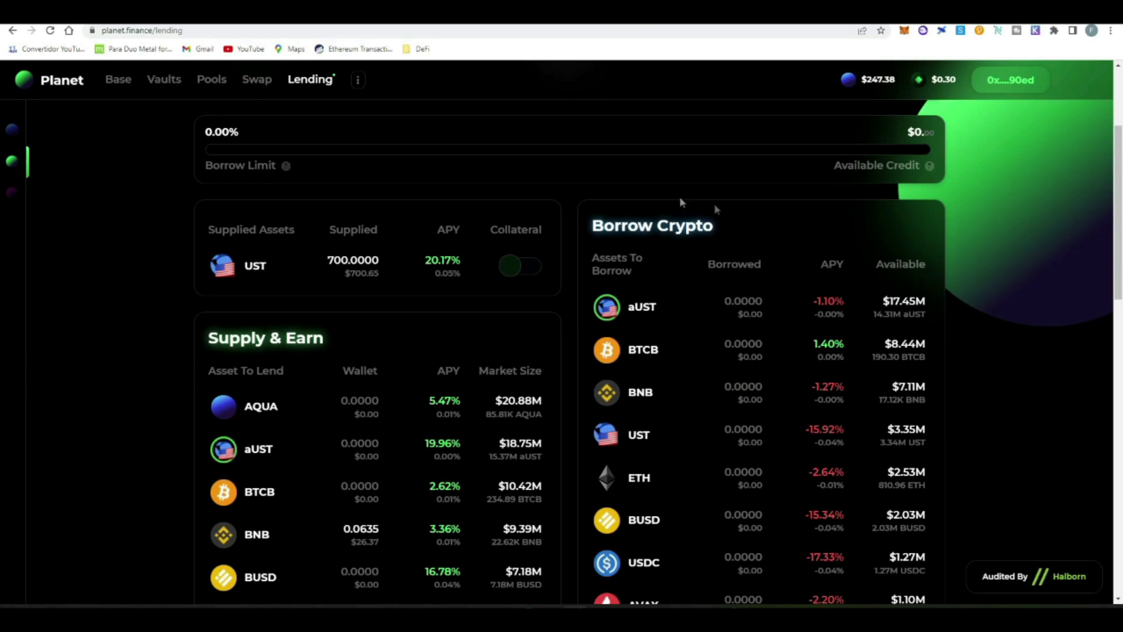
scroll(956, 345, up, 3)
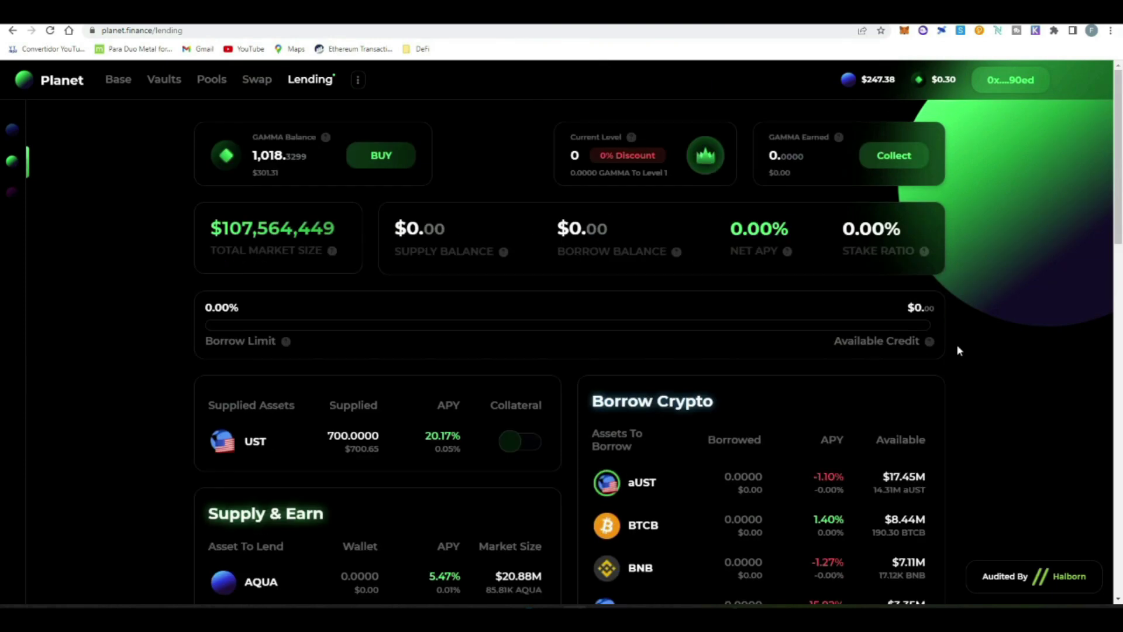
scroll(957, 345, down, 5)
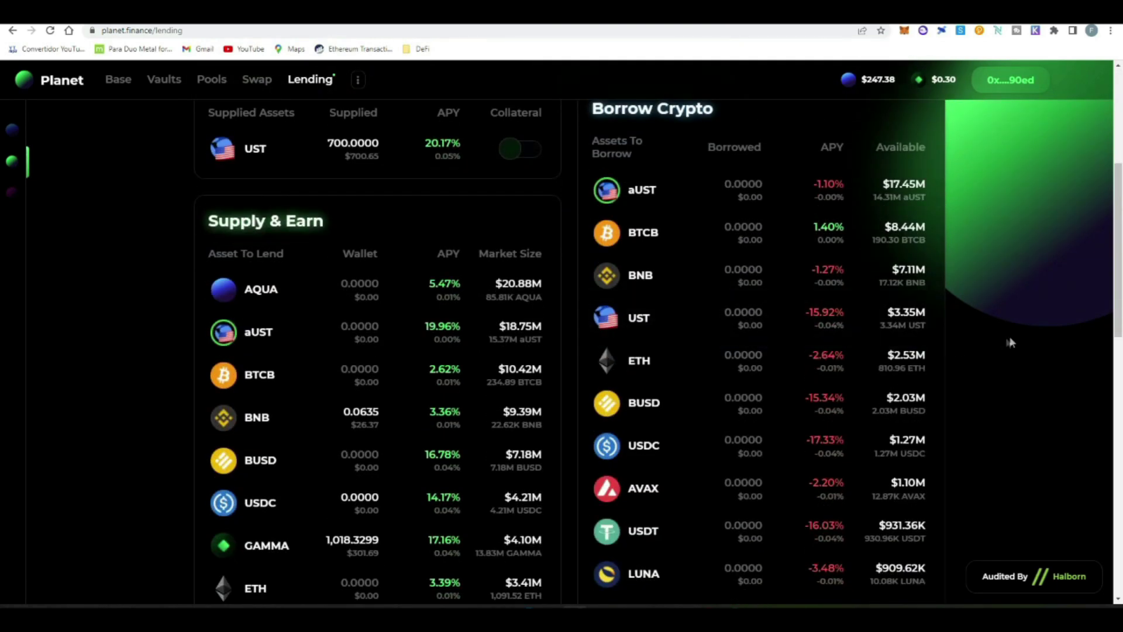
scroll(1003, 339, down, 1)
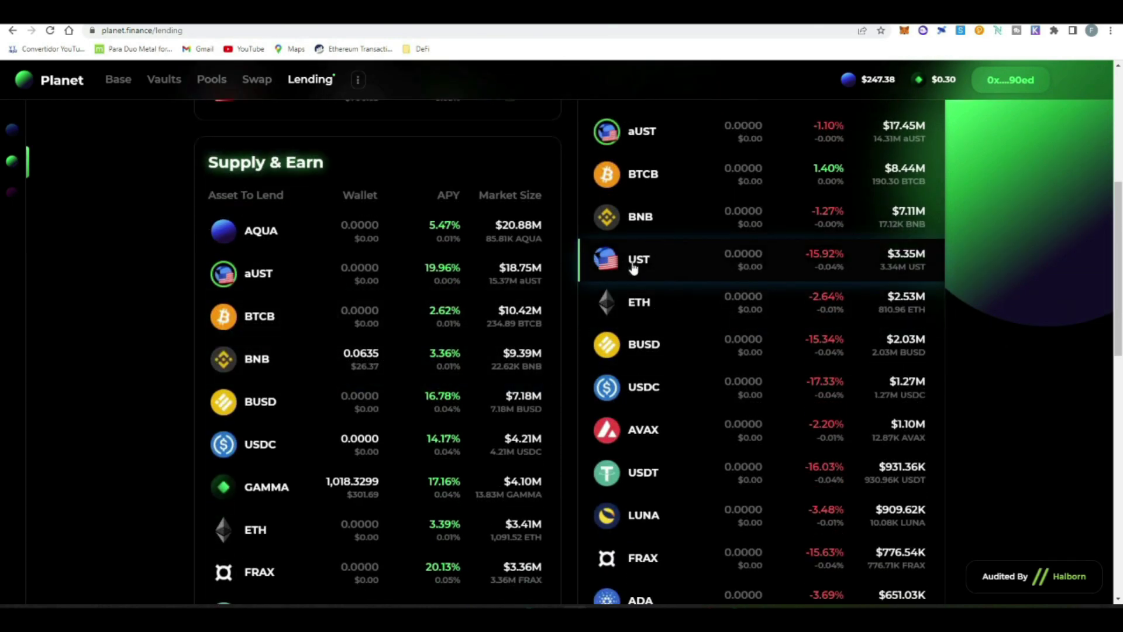
click(669, 269)
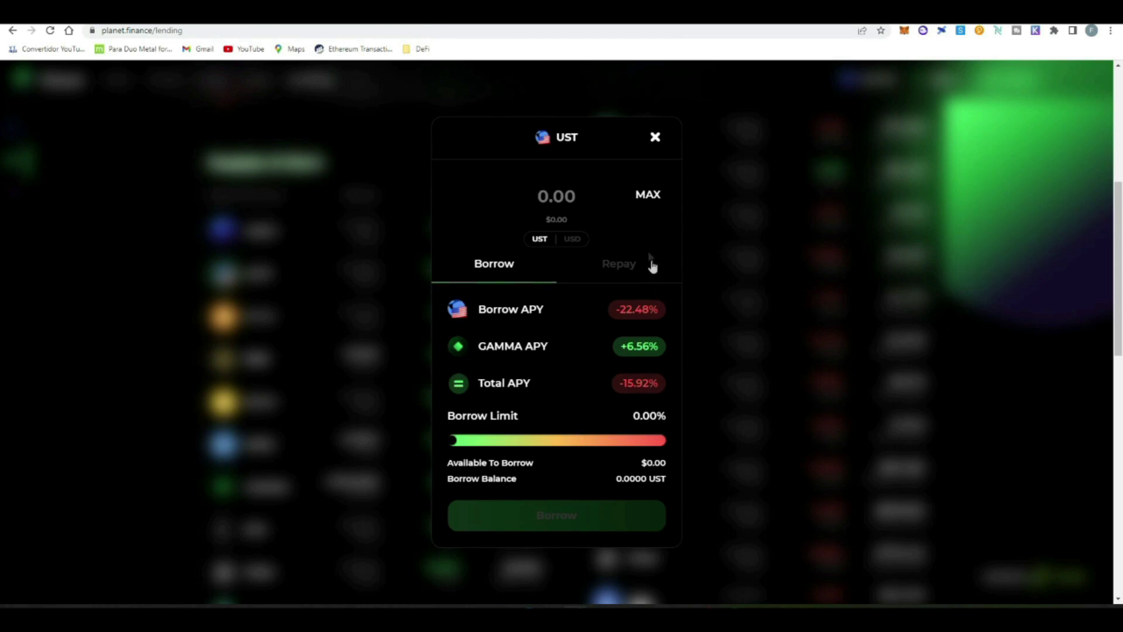
click(655, 137)
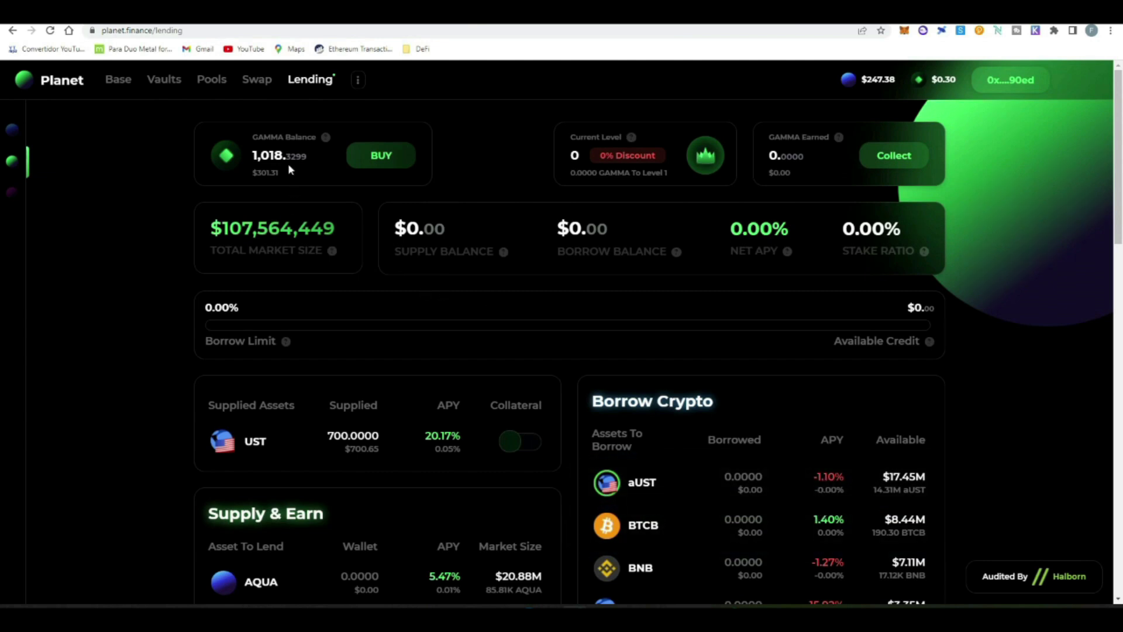
- Examine GAMMA's 90-day price chart on CoinGecko and the Planet Finance swap page for buying GAMMA with BNB
mouse_move(632, 137)
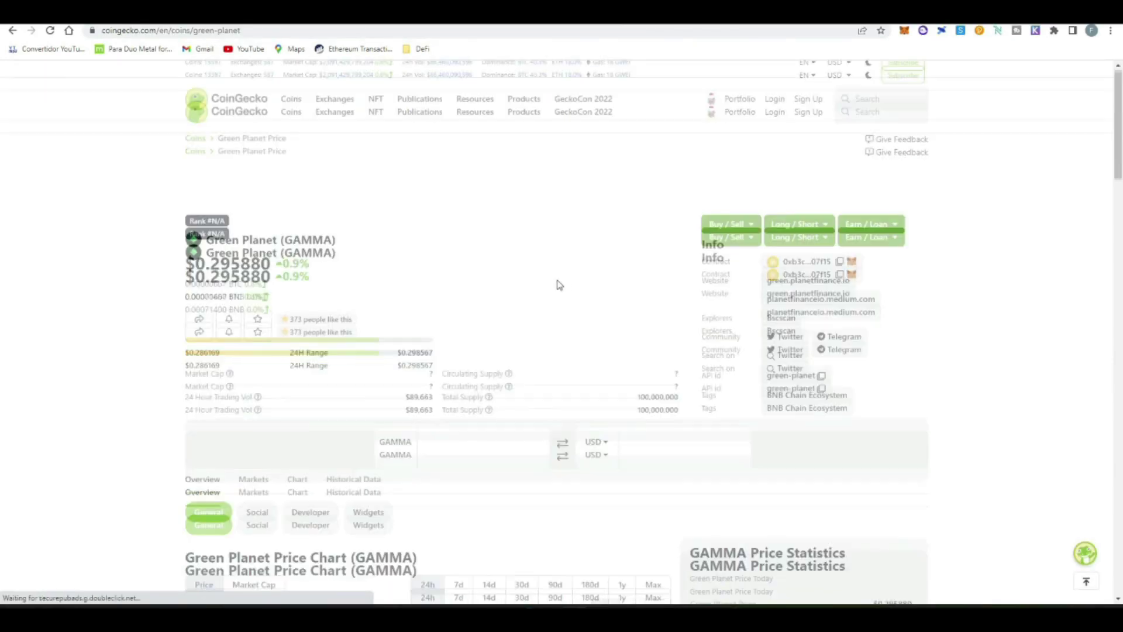
scroll(464, 283, down, 5)
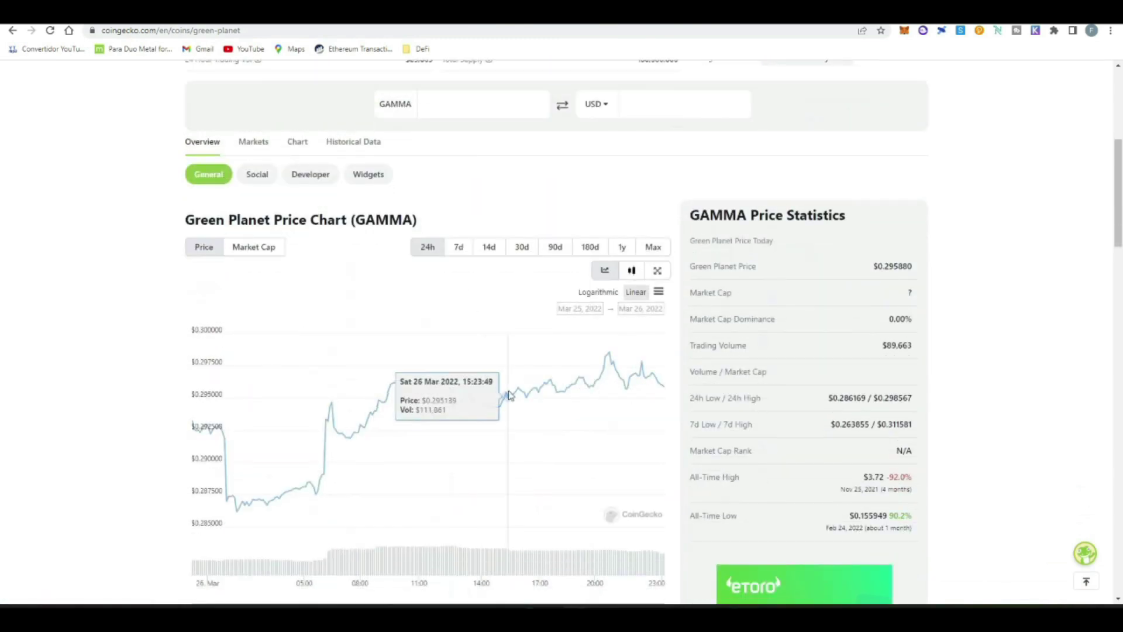
click(555, 248)
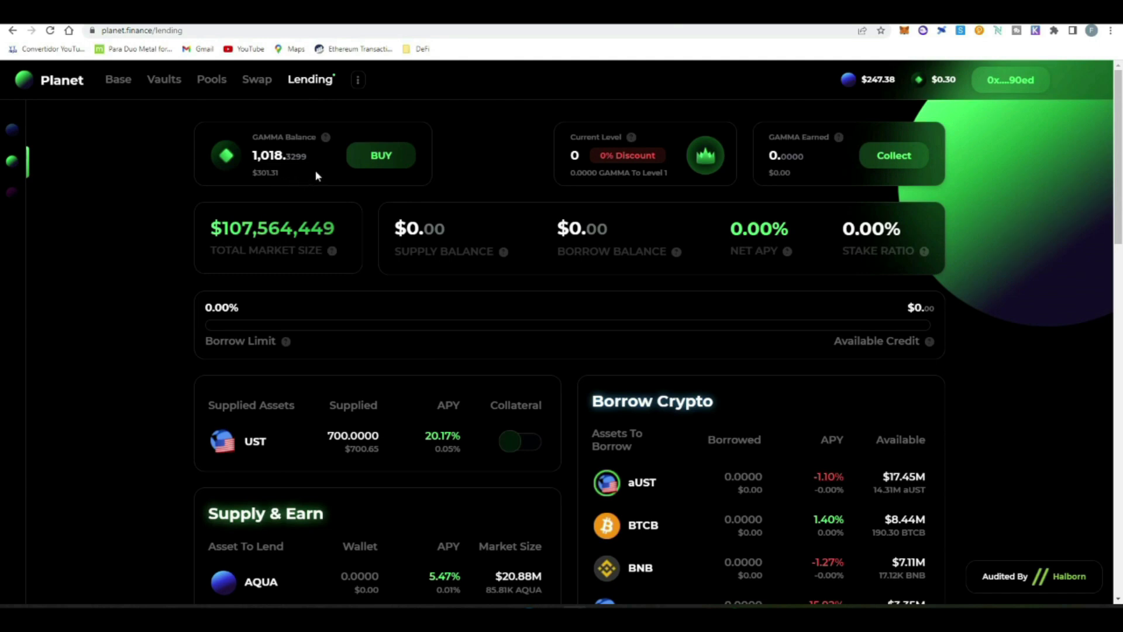
click(379, 155)
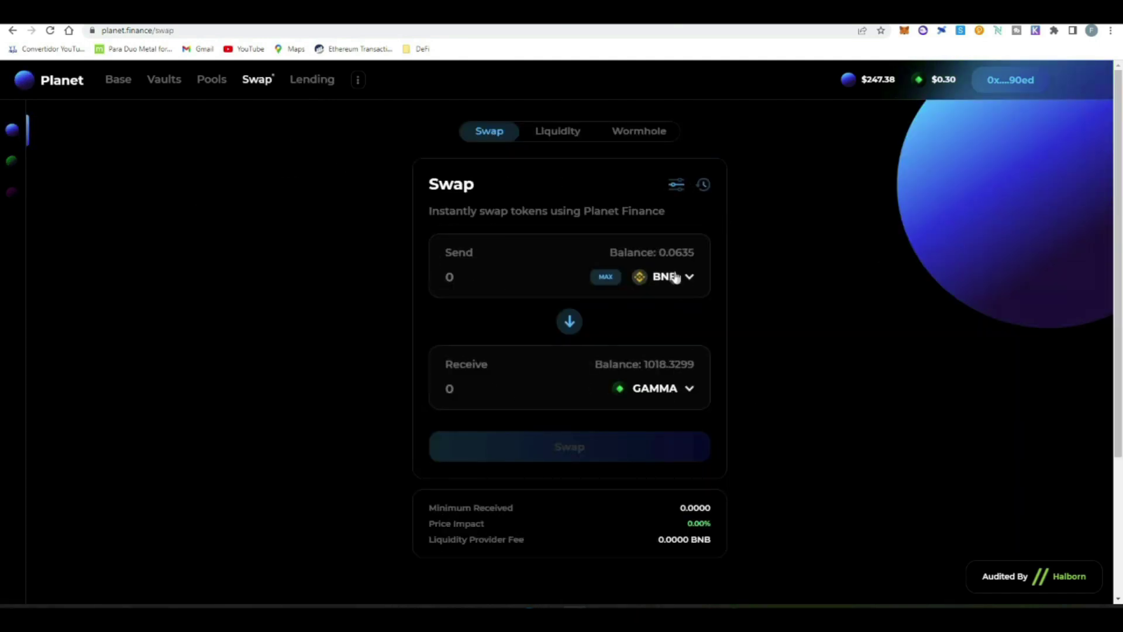
key(alt+Left)
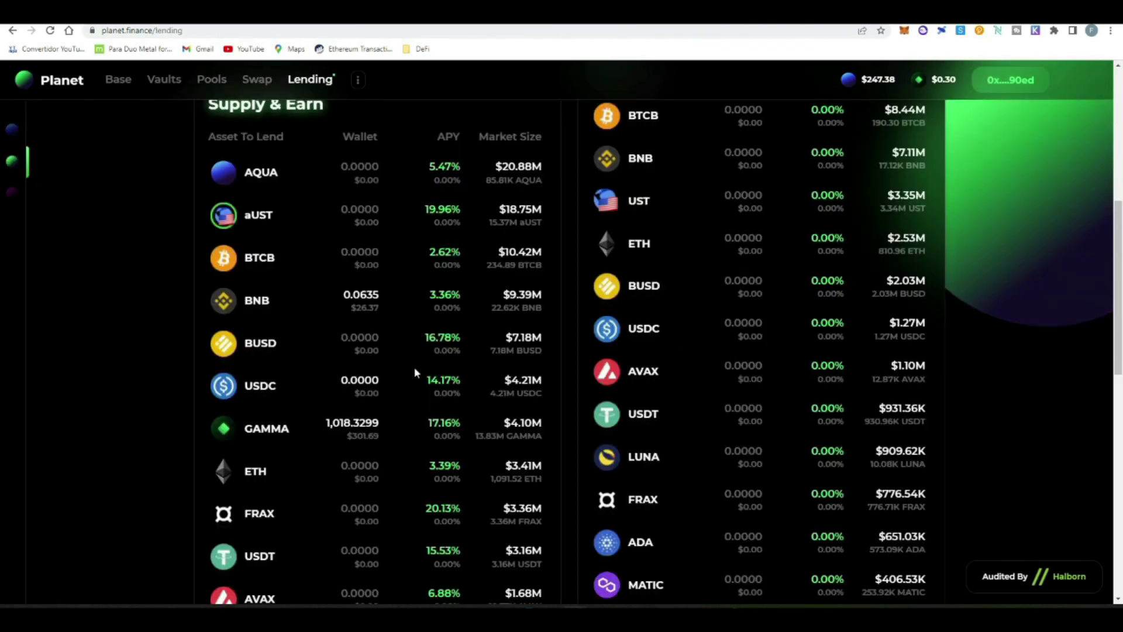
- Activate GAMMA for lending from the supply list, approve it in MetaMask and dismiss the submission notice
click(321, 425)
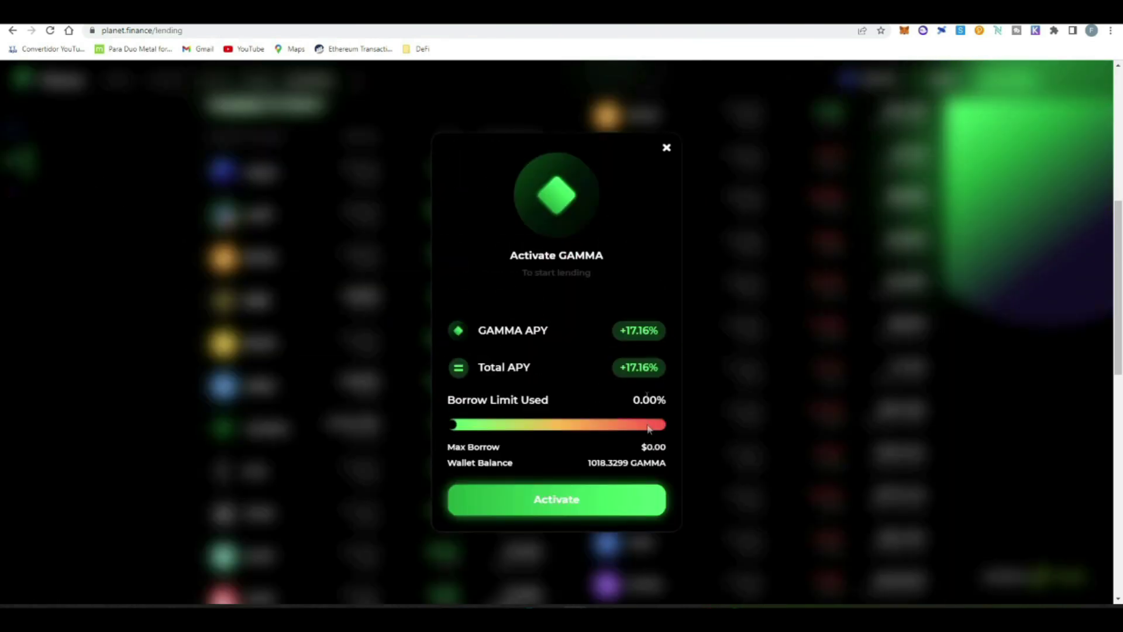
click(596, 492)
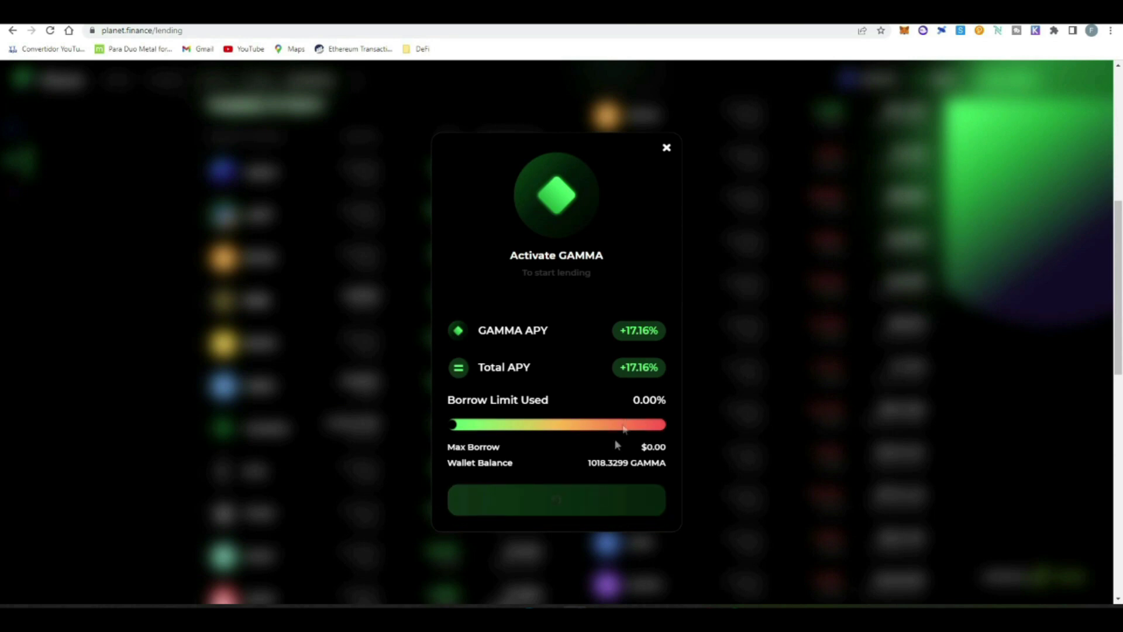
click(1069, 329)
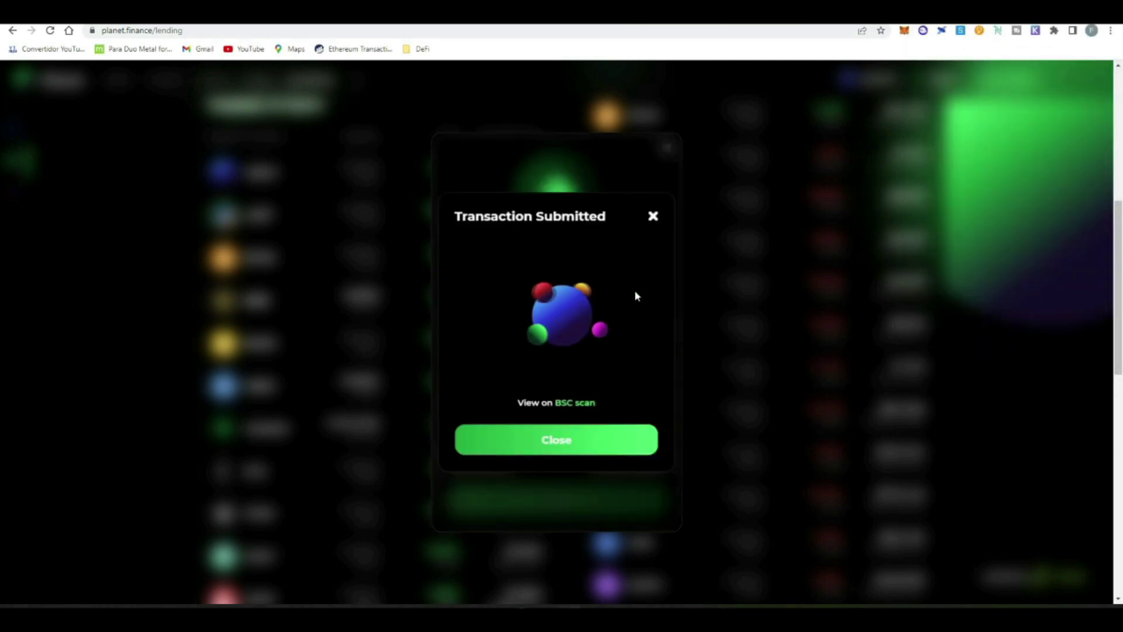
click(601, 433)
- Supply the maximum balance of 1018.329938 GAMMA, confirm it in MetaMask and close the supply dialog
click(647, 214)
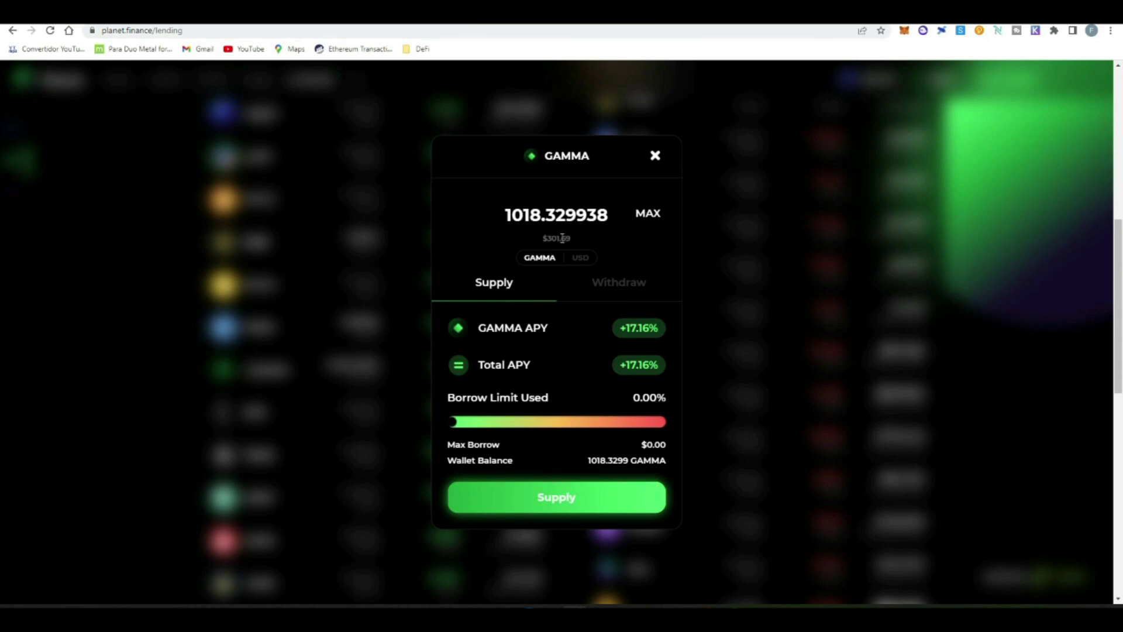
click(574, 498)
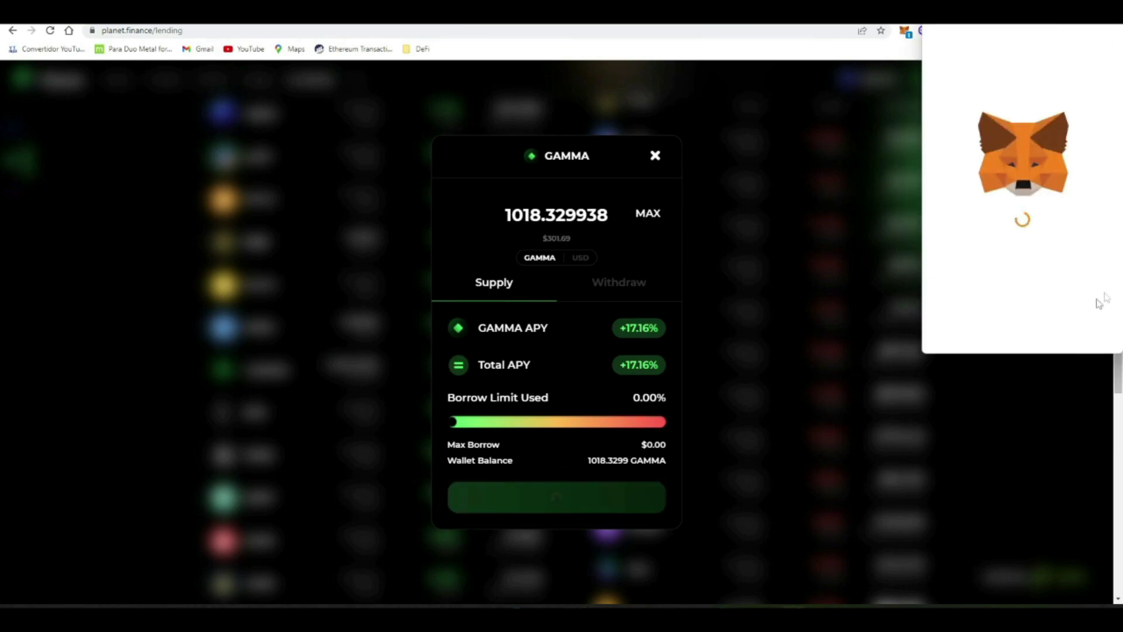
scroll(1070, 292, down, 2)
click(1068, 328)
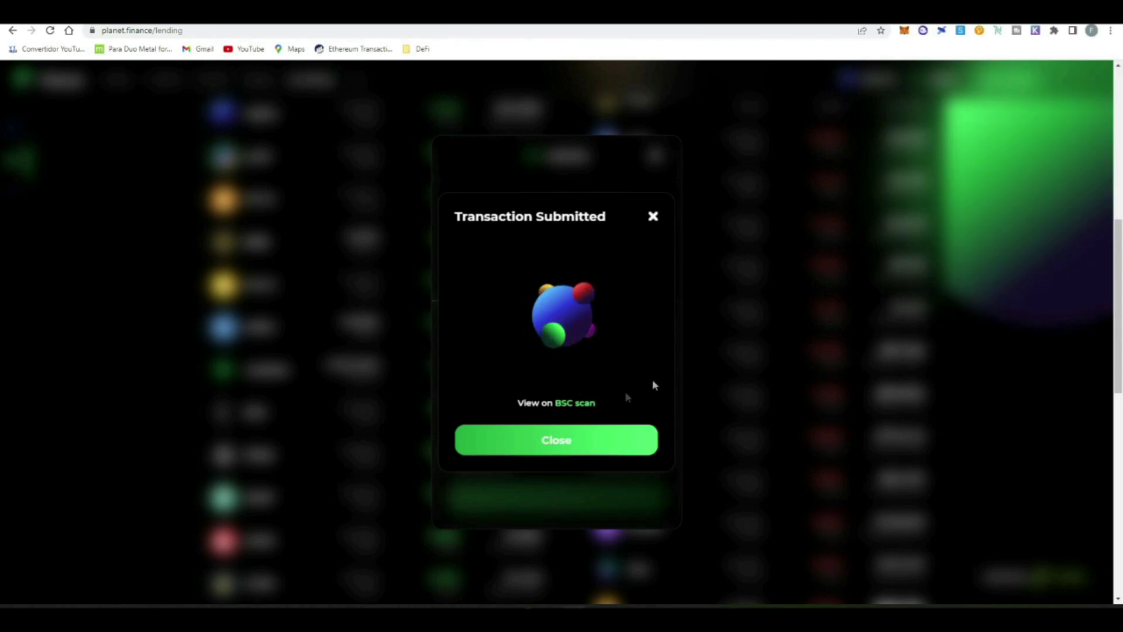
click(653, 217)
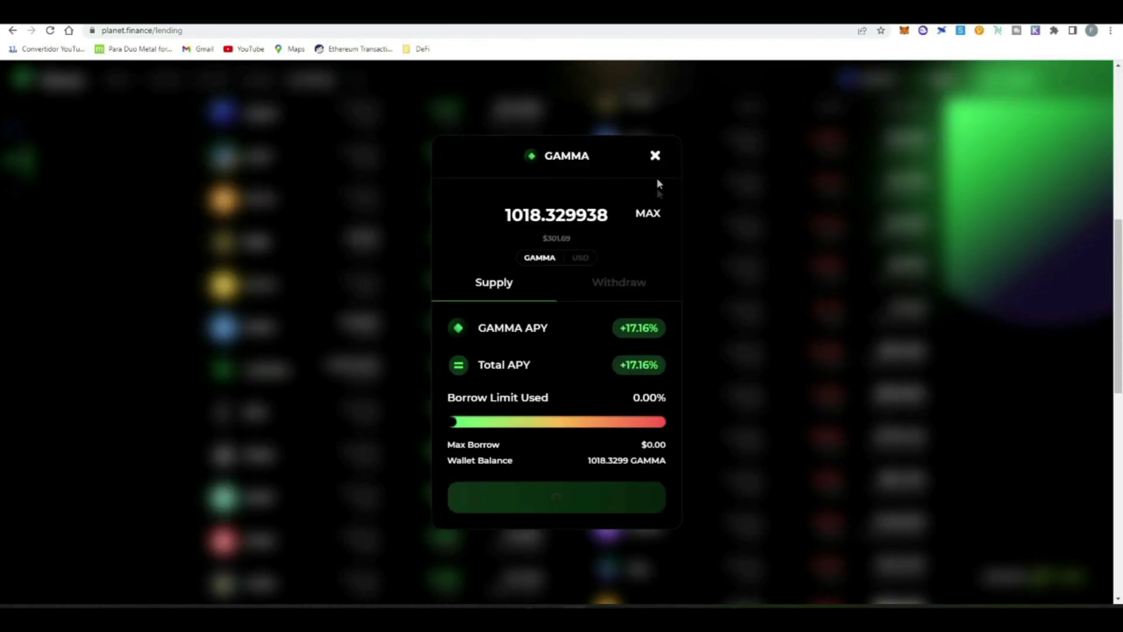
click(654, 157)
- Check the protocol fee discount levels earned by supplying GAMMA and the current APYs of the borrowable assets
scroll(535, 281, up, 8)
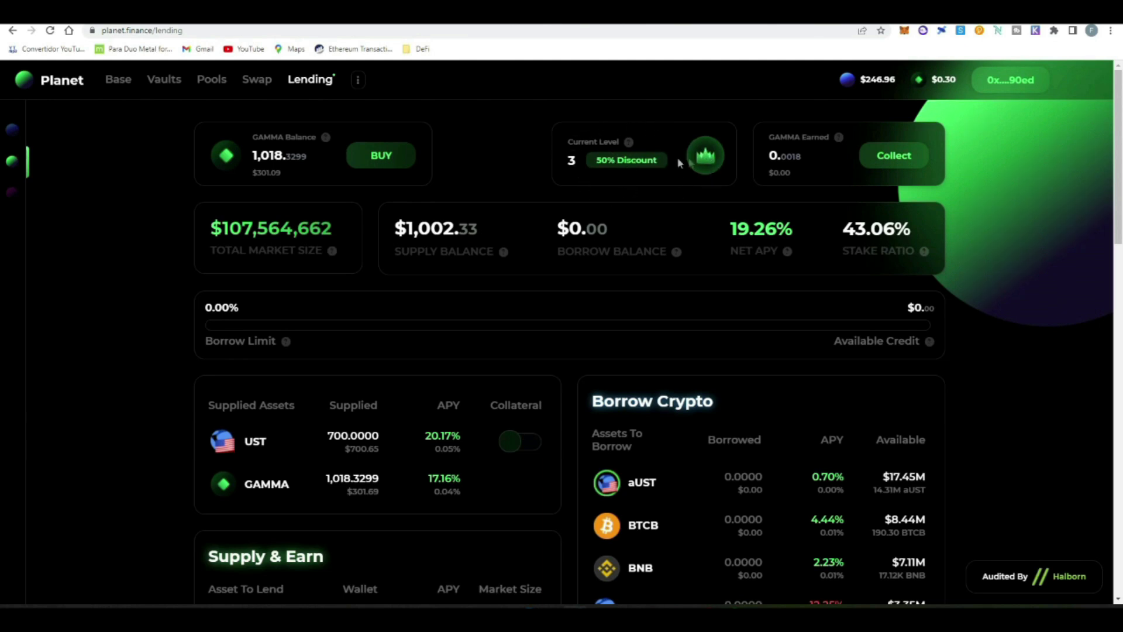
mouse_move(631, 146)
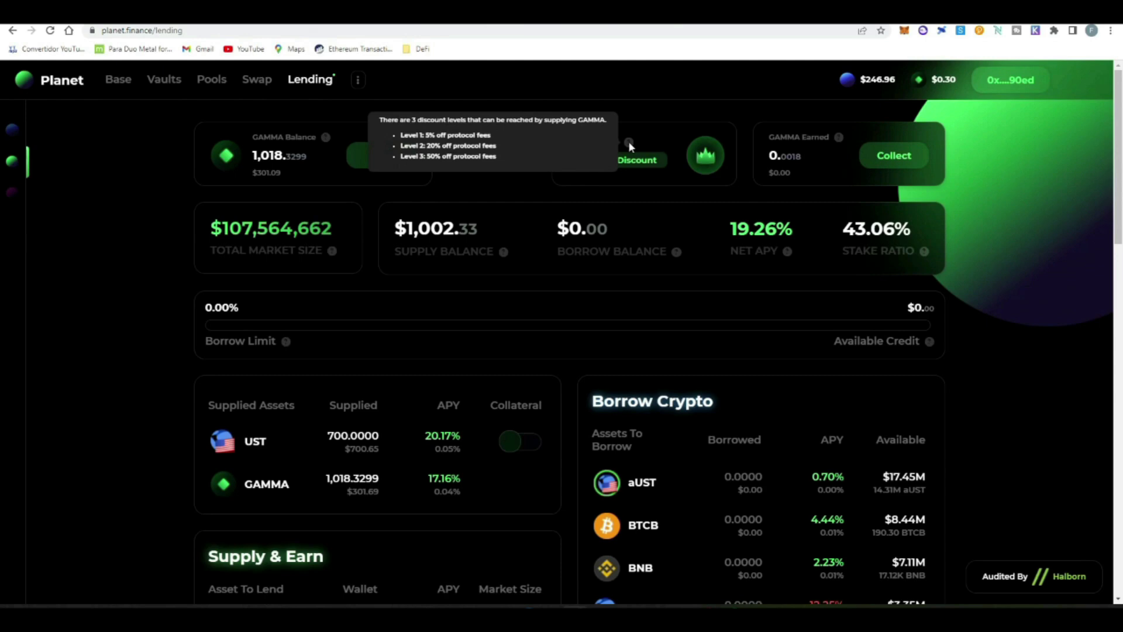
scroll(628, 142, down, 5)
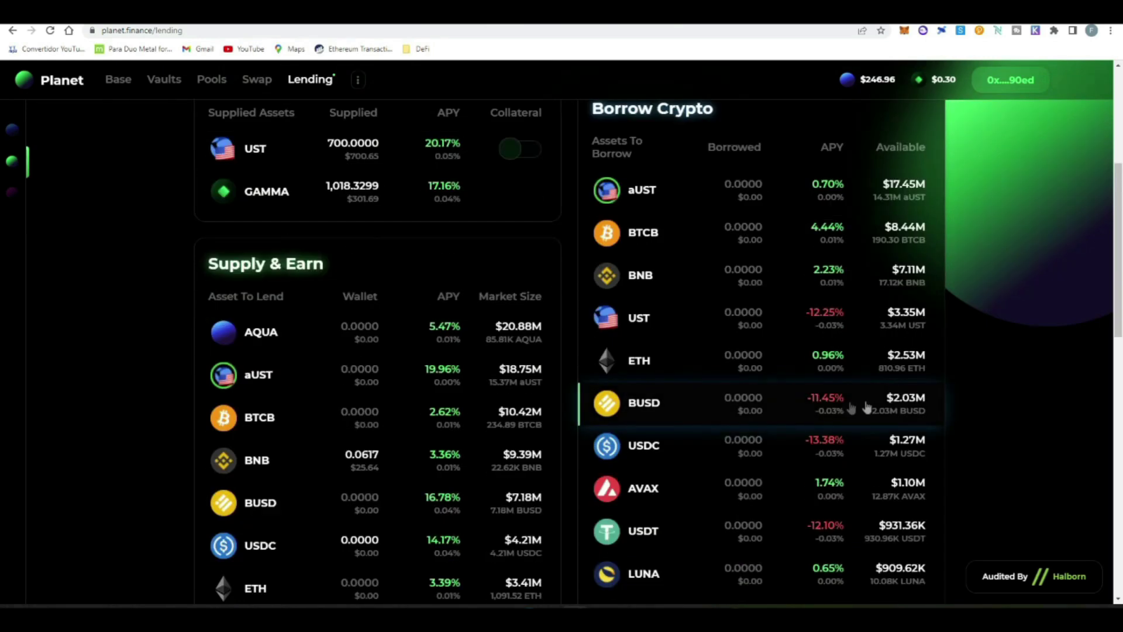
- Check the borrow APY, GAMMA APY and available borrowing amount for UST, and close its borrow dialog
click(820, 318)
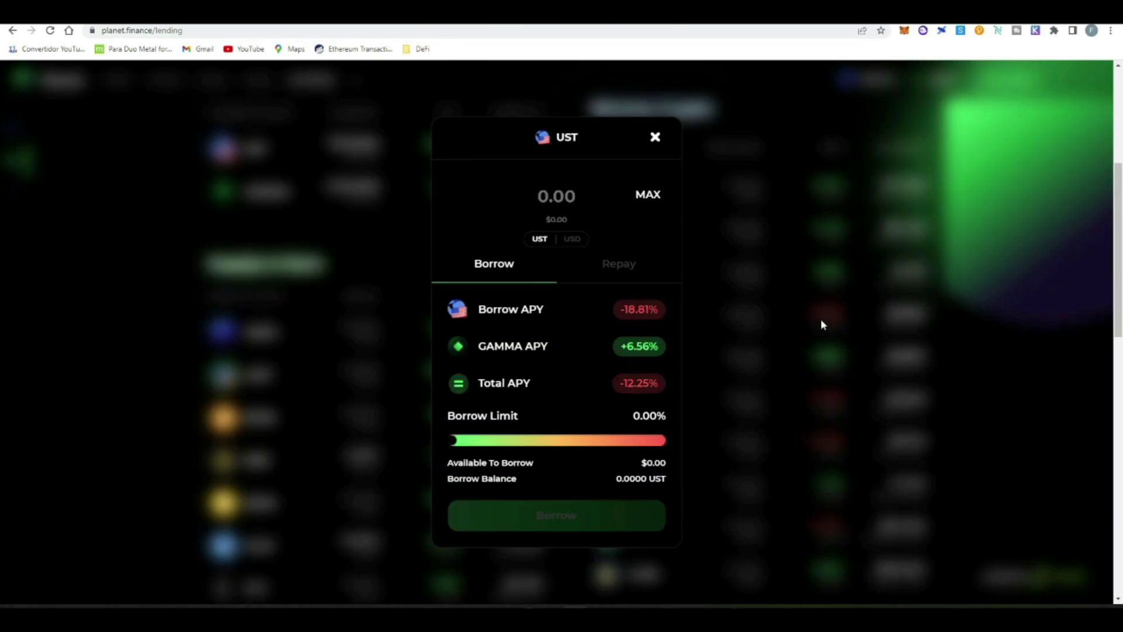
click(655, 137)
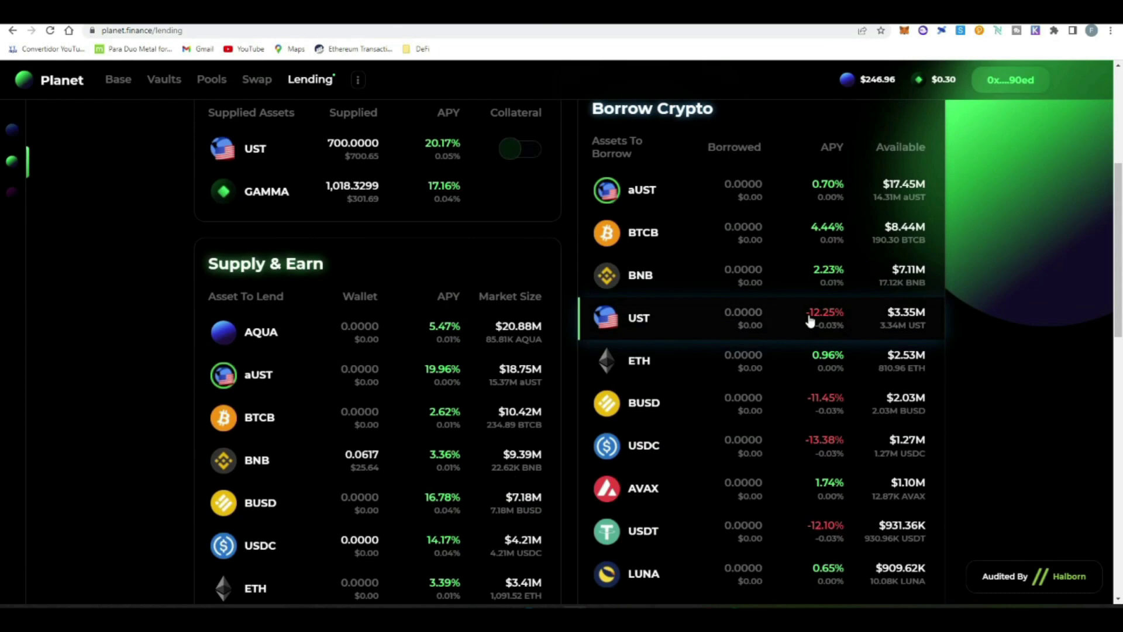
click(810, 320)
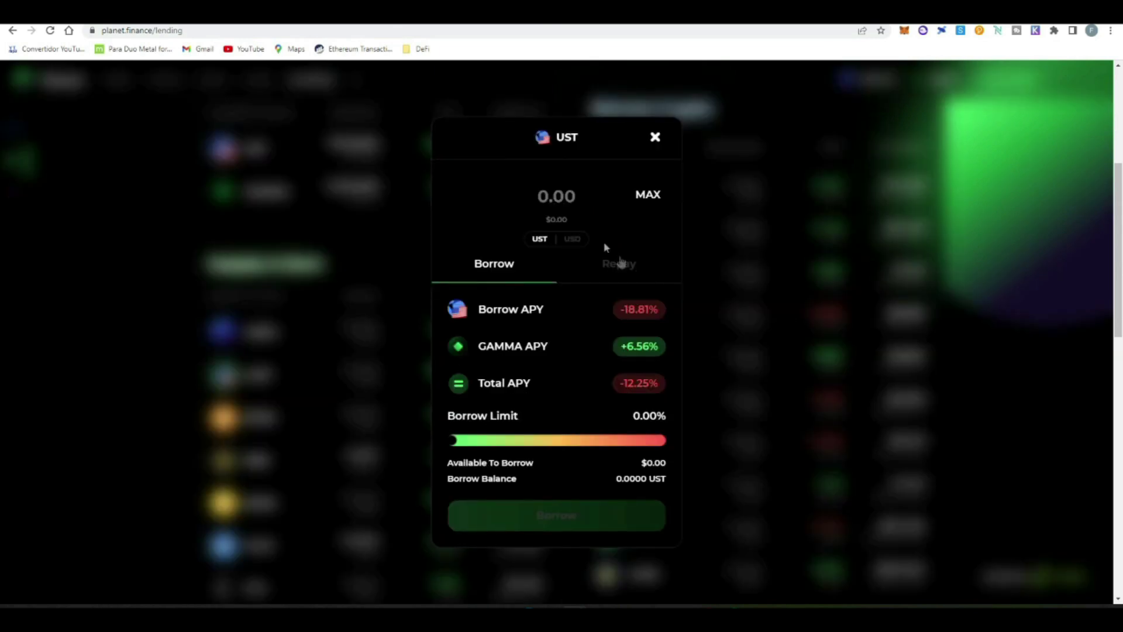
click(696, 373)
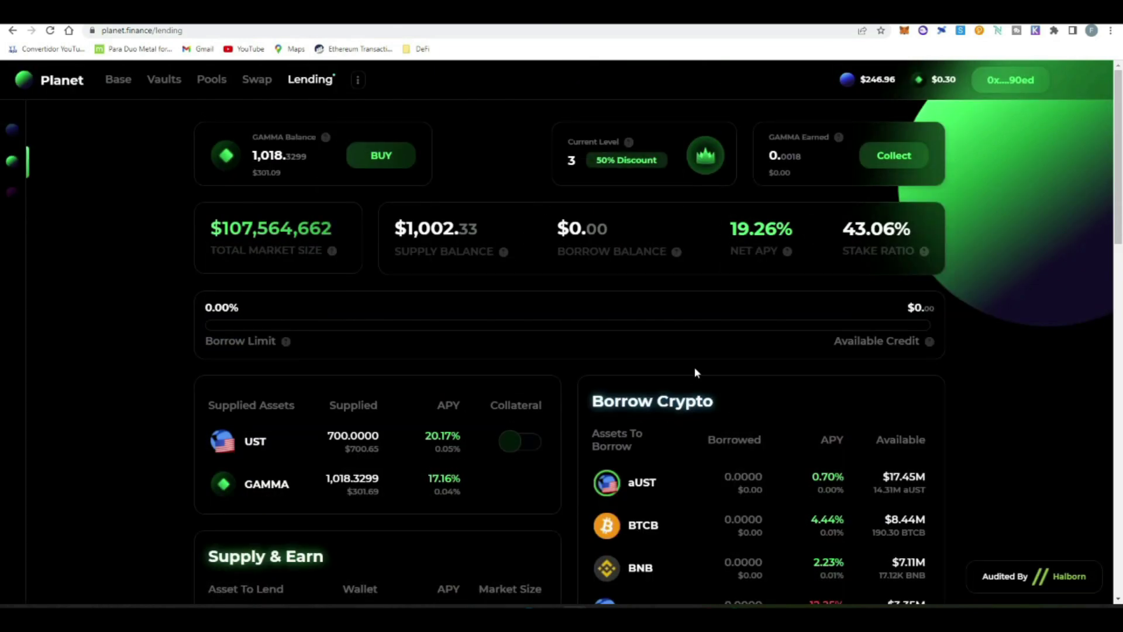
- Enable the supplied UST as collateral and confirm the transaction in MetaMask
click(533, 443)
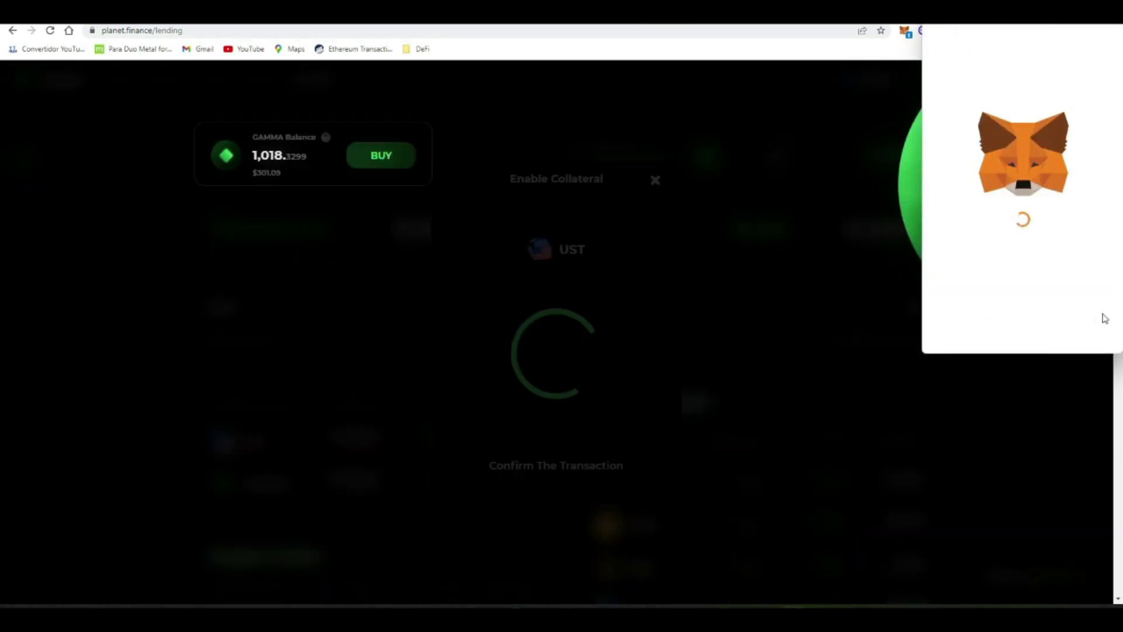
scroll(1060, 247, down, 2)
click(1069, 331)
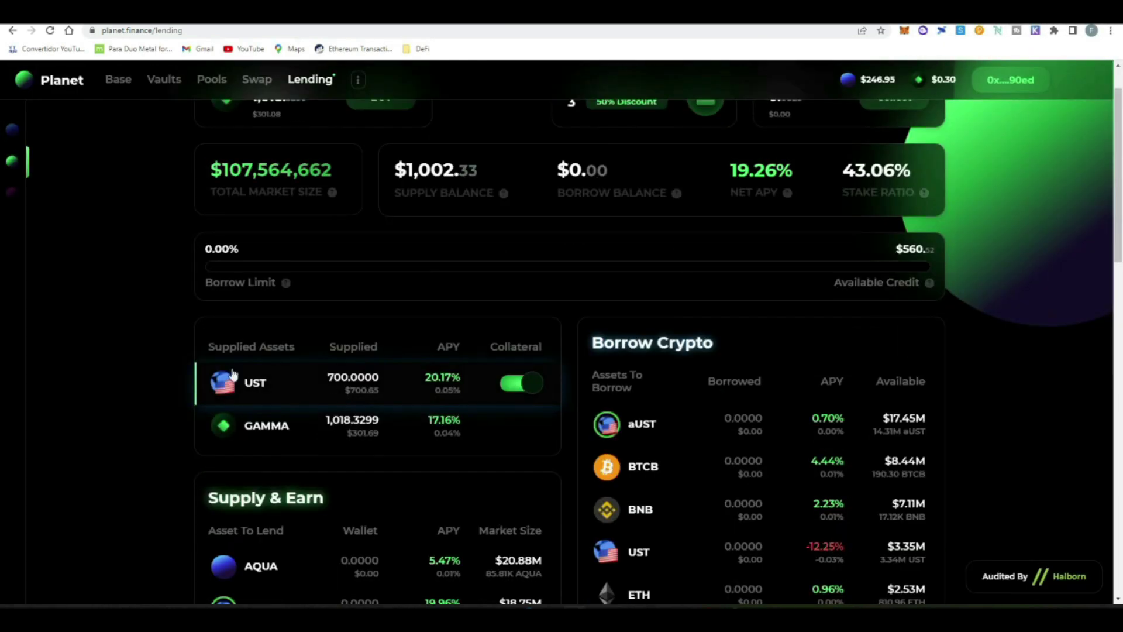
- Borrow 419.999999 UST by setting the borrow limit to 75%, confirm it in MetaMask and dismiss the submission notice
scroll(977, 384, down, 2)
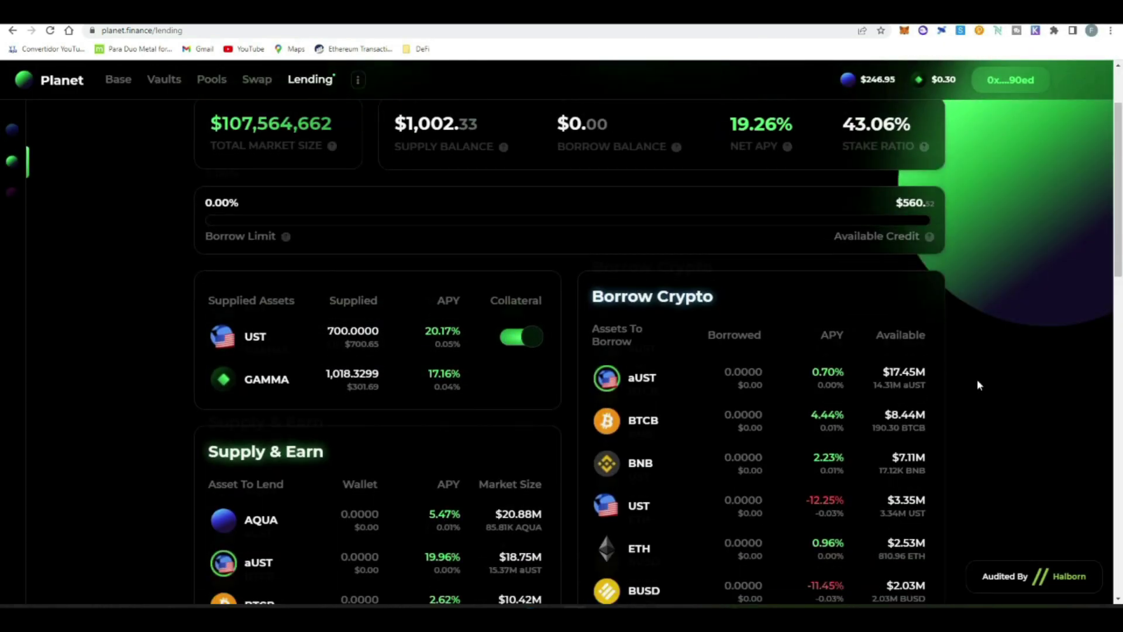
click(770, 423)
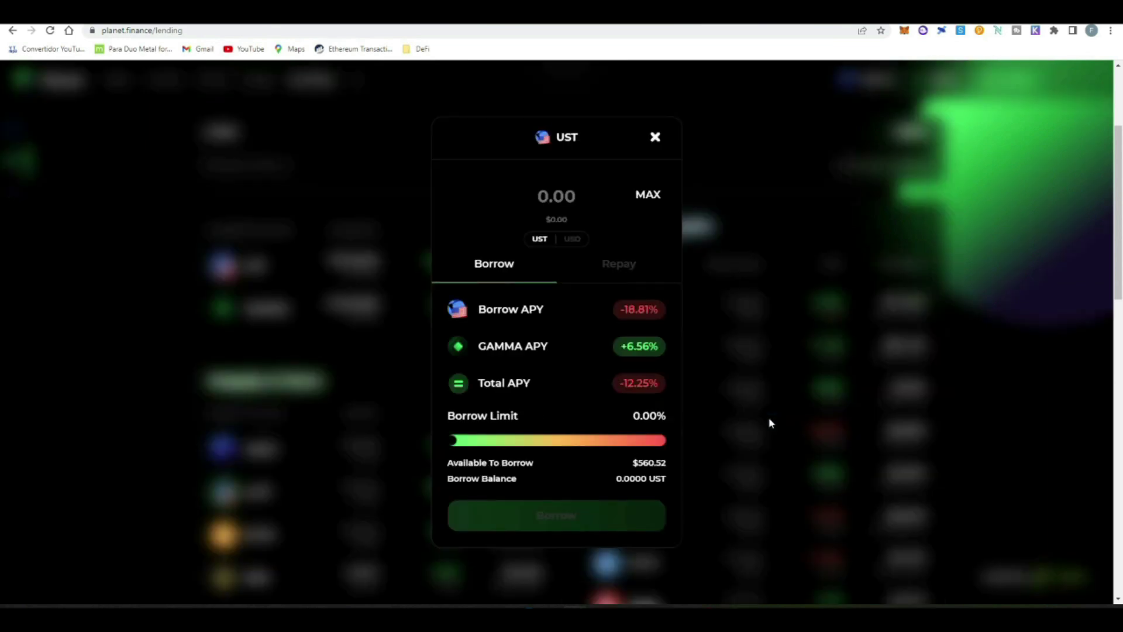
click(648, 195)
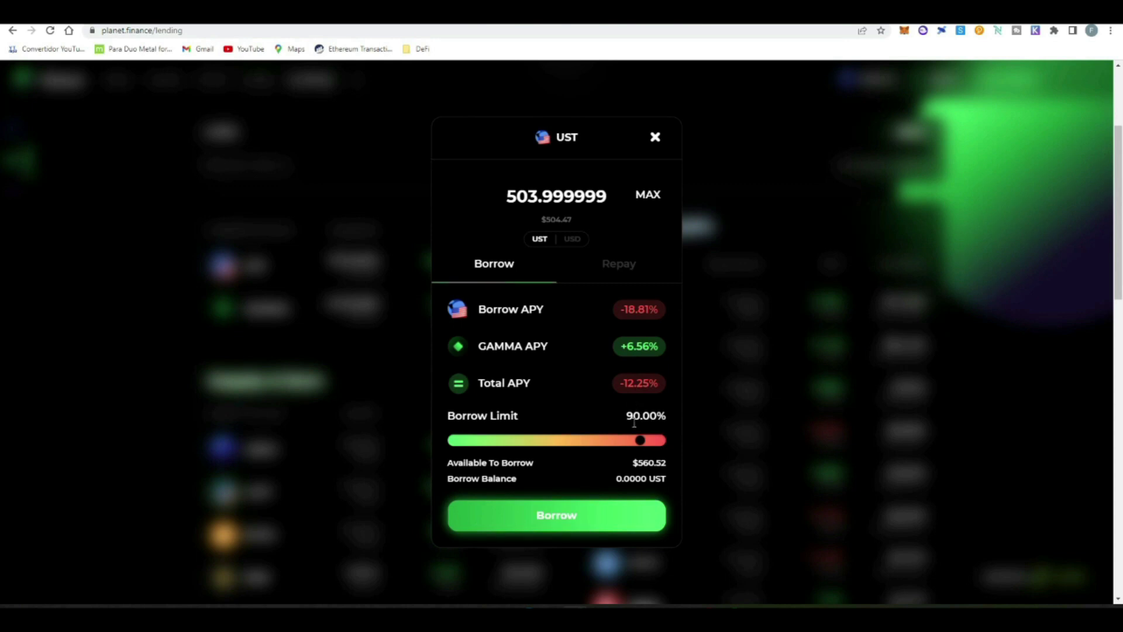
drag(638, 448, 614, 451)
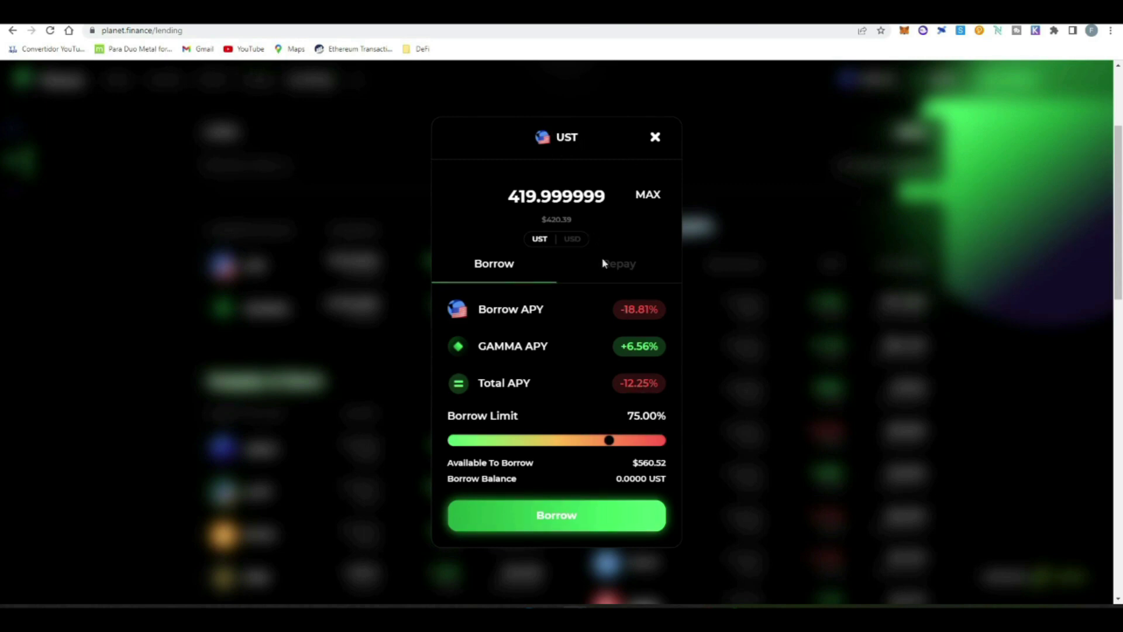
drag(628, 413, 664, 410)
click(621, 518)
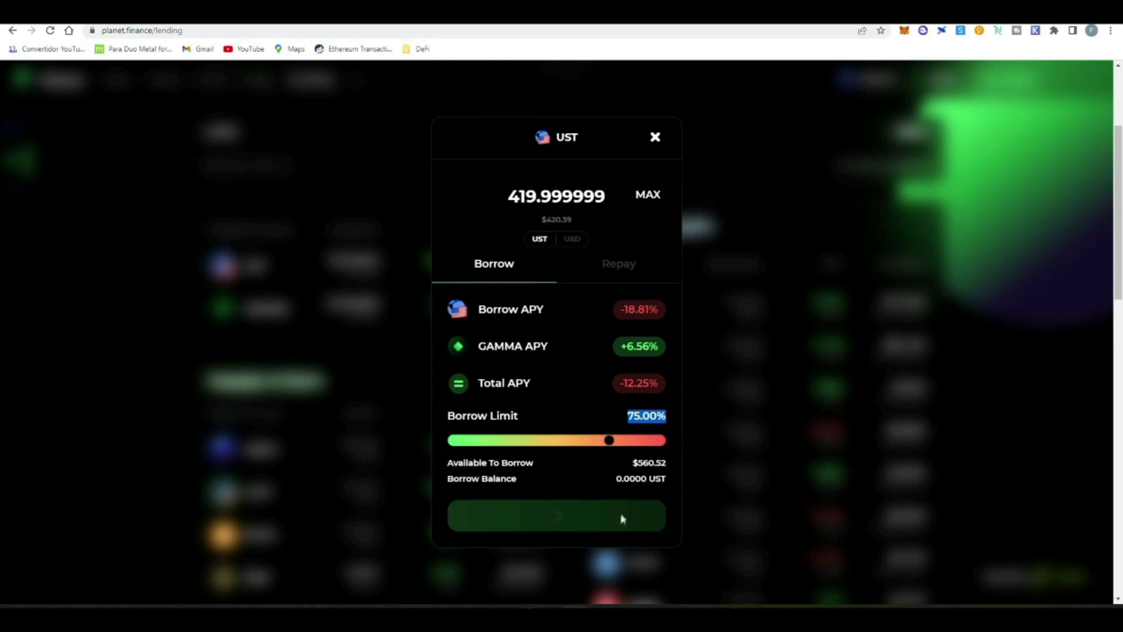
click(1067, 328)
click(653, 216)
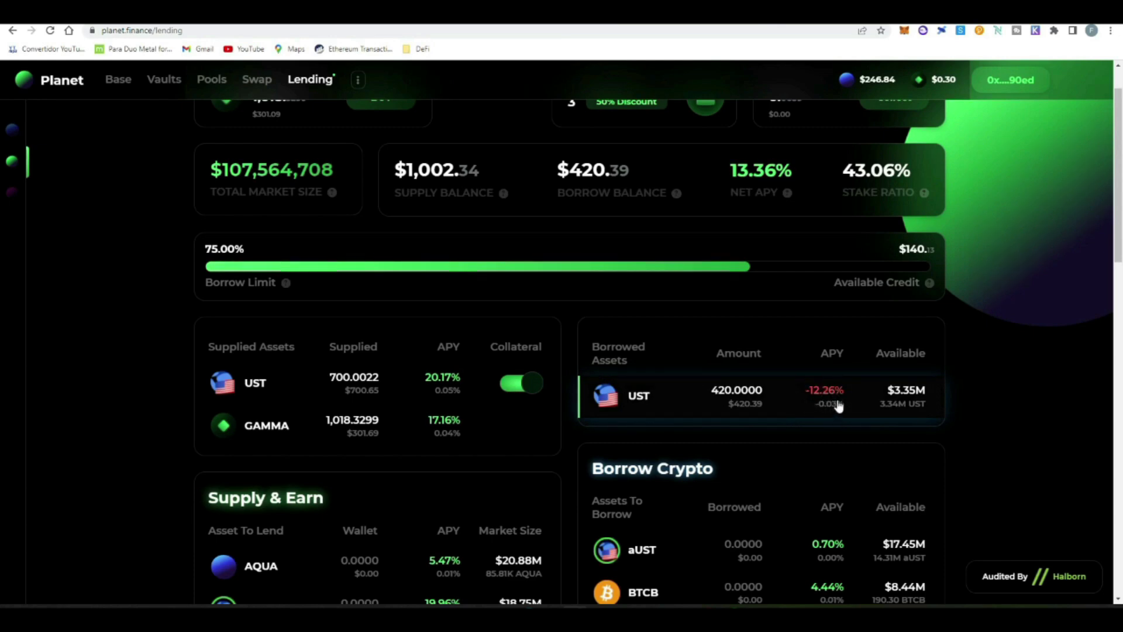
- Supply the maximum 419.999999 UST from the wallet to the existing UST position and confirm it in MetaMask
scroll(825, 388, down, 1)
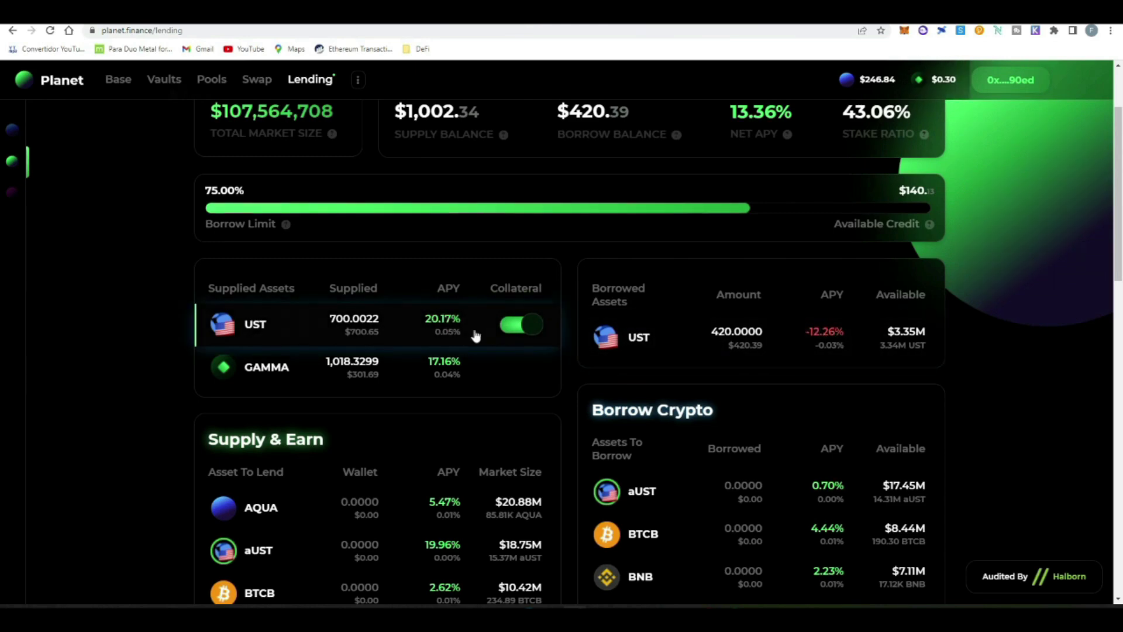
click(492, 329)
click(222, 325)
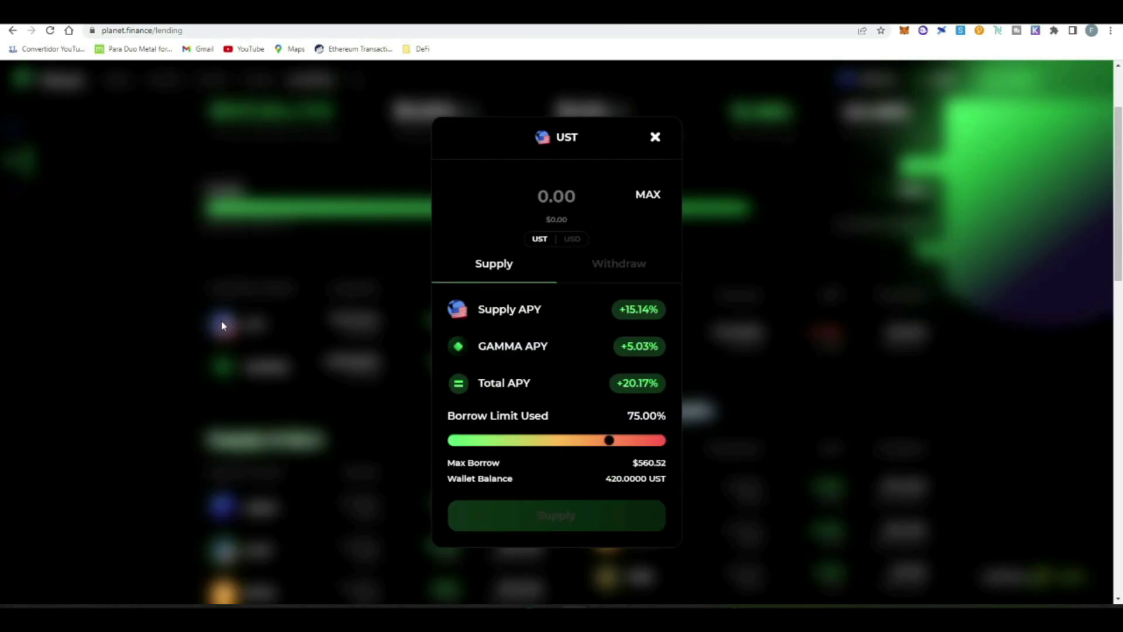
click(648, 196)
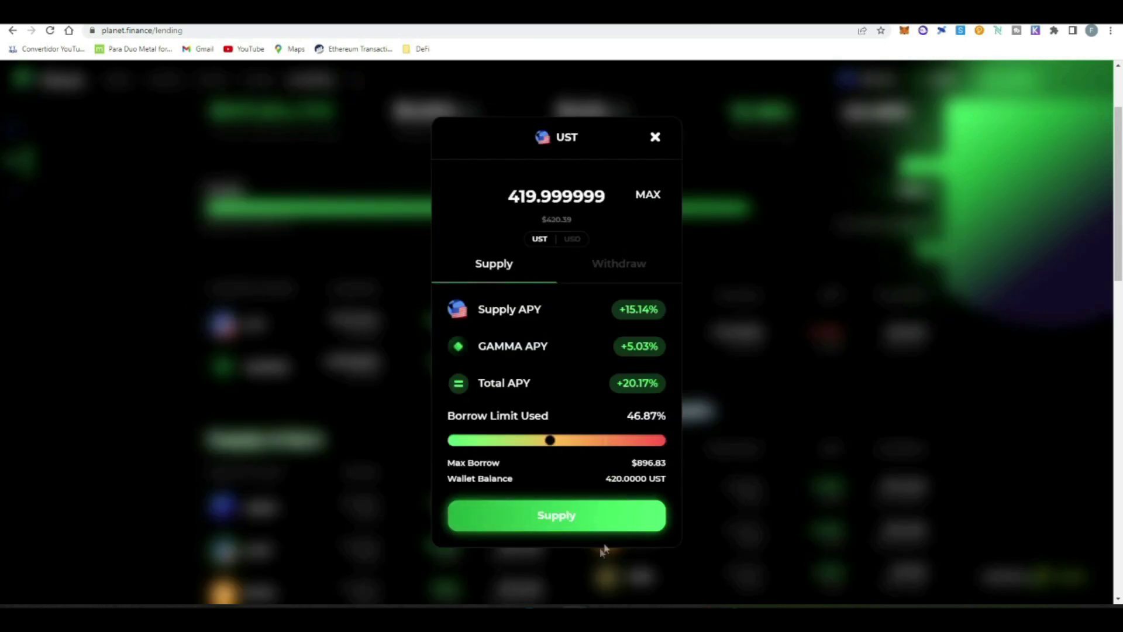
click(588, 516)
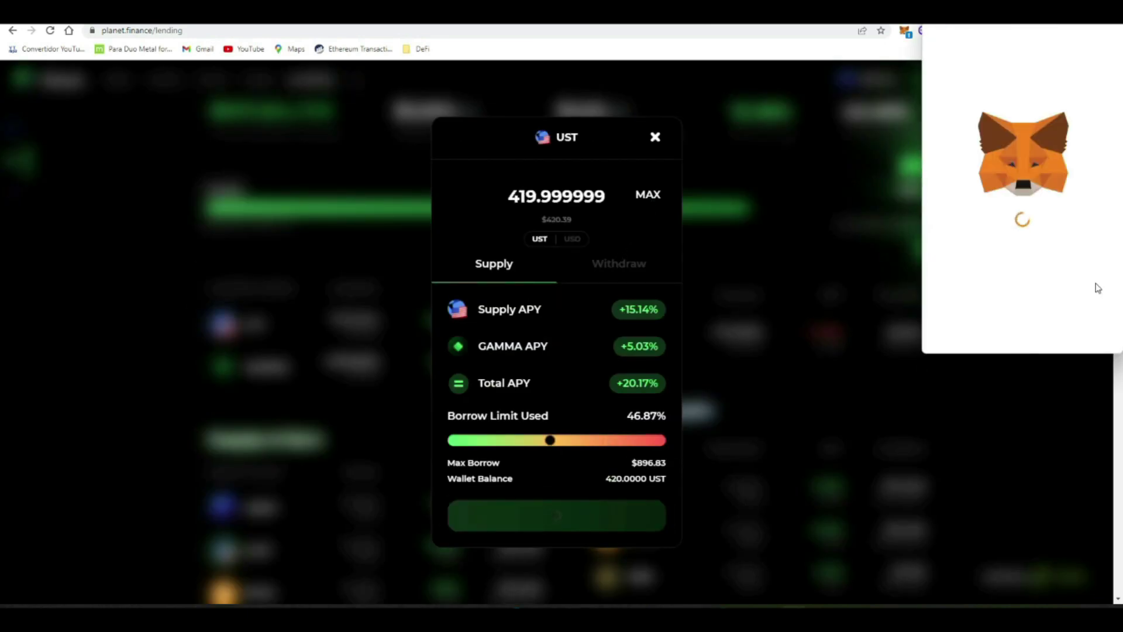
click(1072, 331)
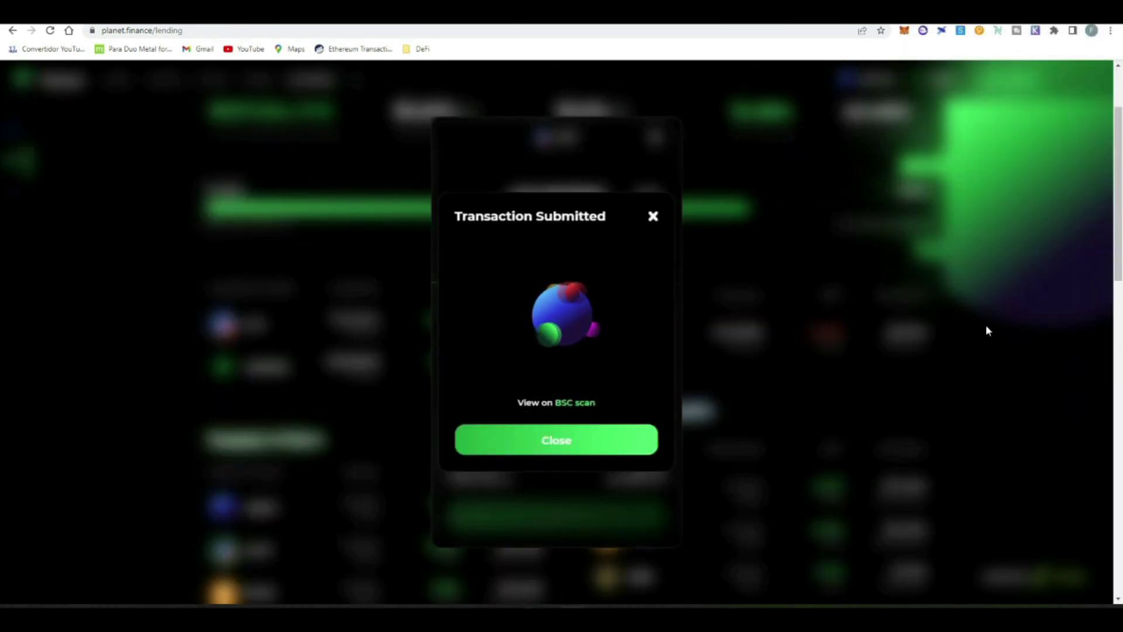
click(367, 333)
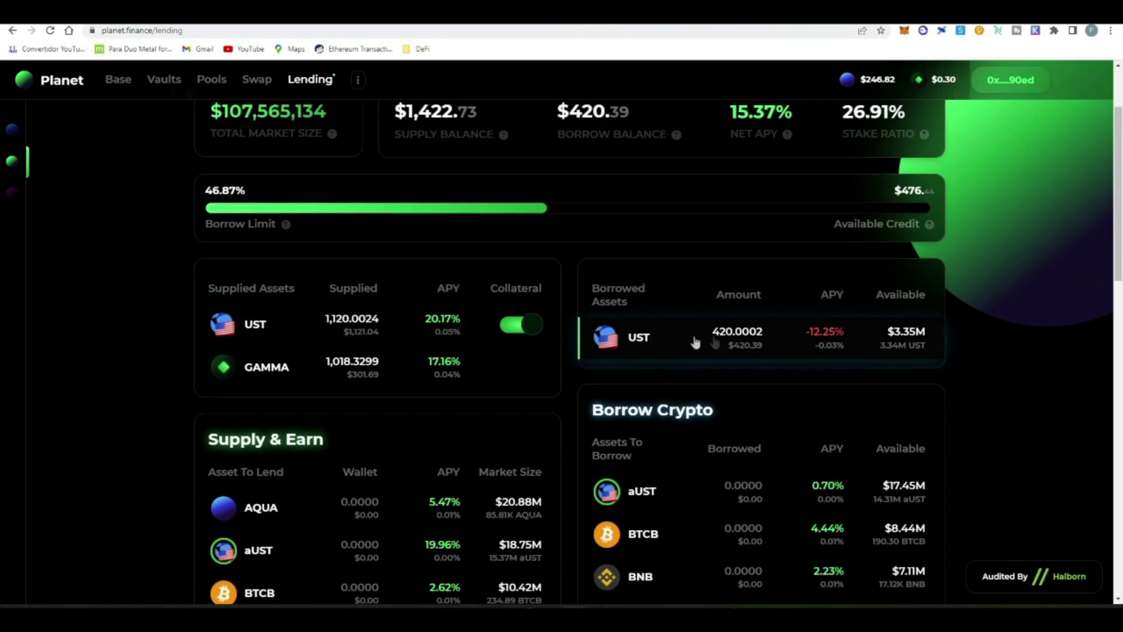
- Borrow another 252.001234 UST at a 75% borrow limit, confirm it in MetaMask and close the borrow dialog
click(614, 340)
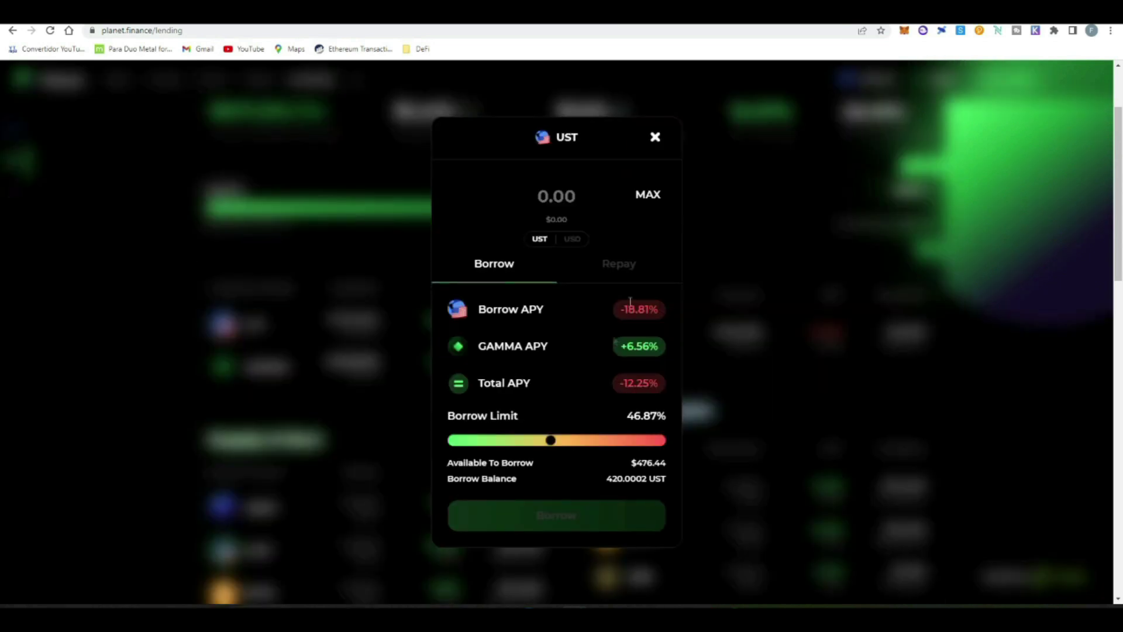
click(648, 197)
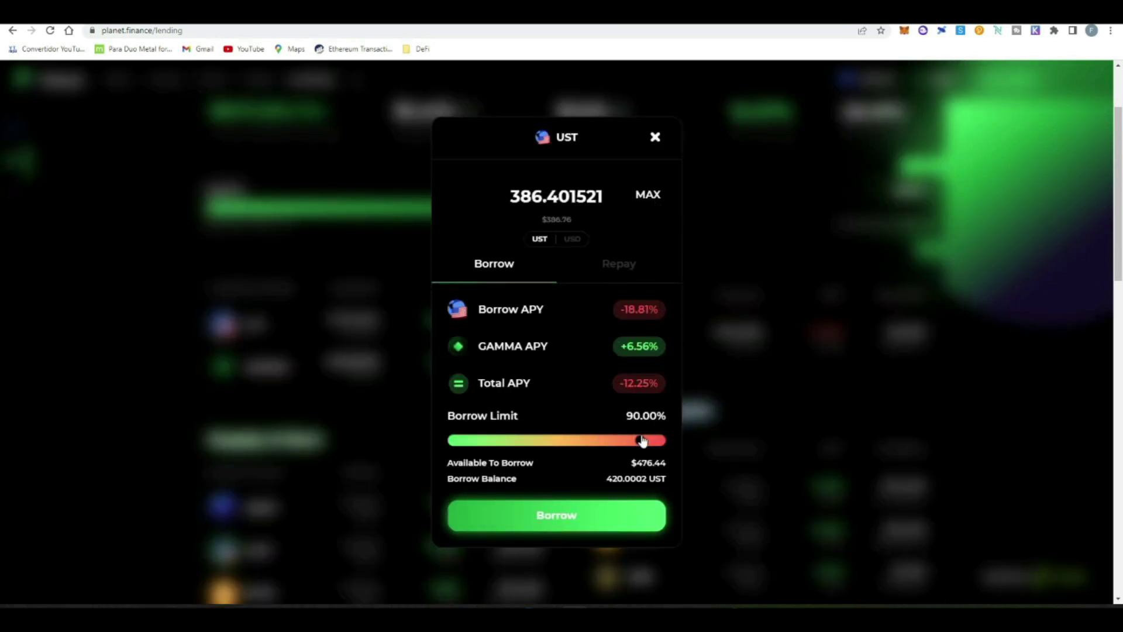
drag(643, 440, 609, 440)
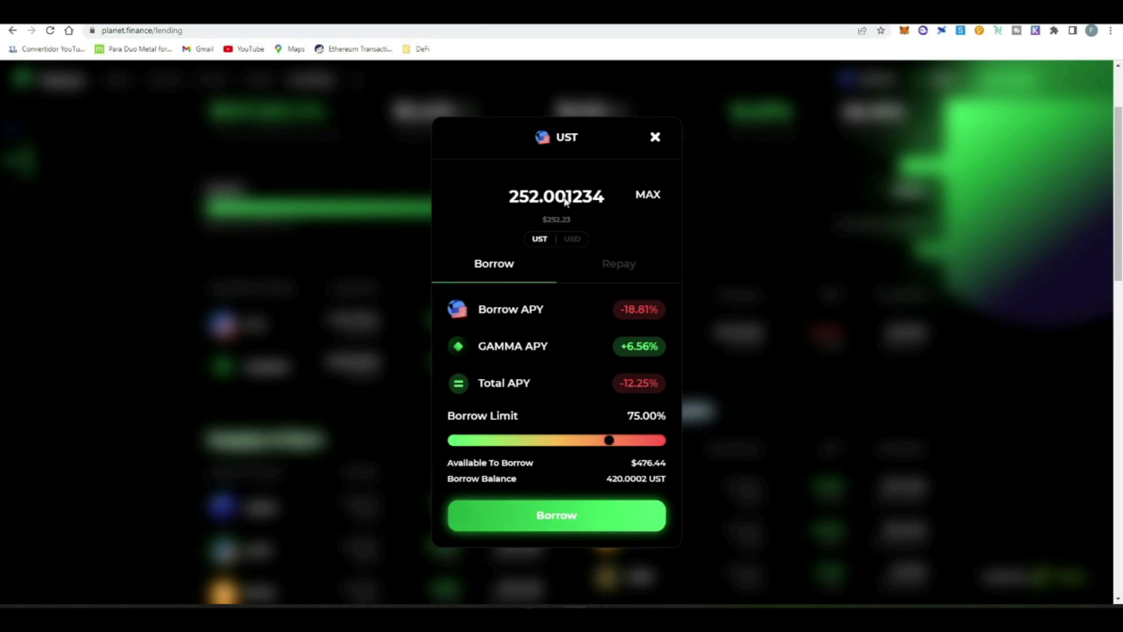
click(607, 524)
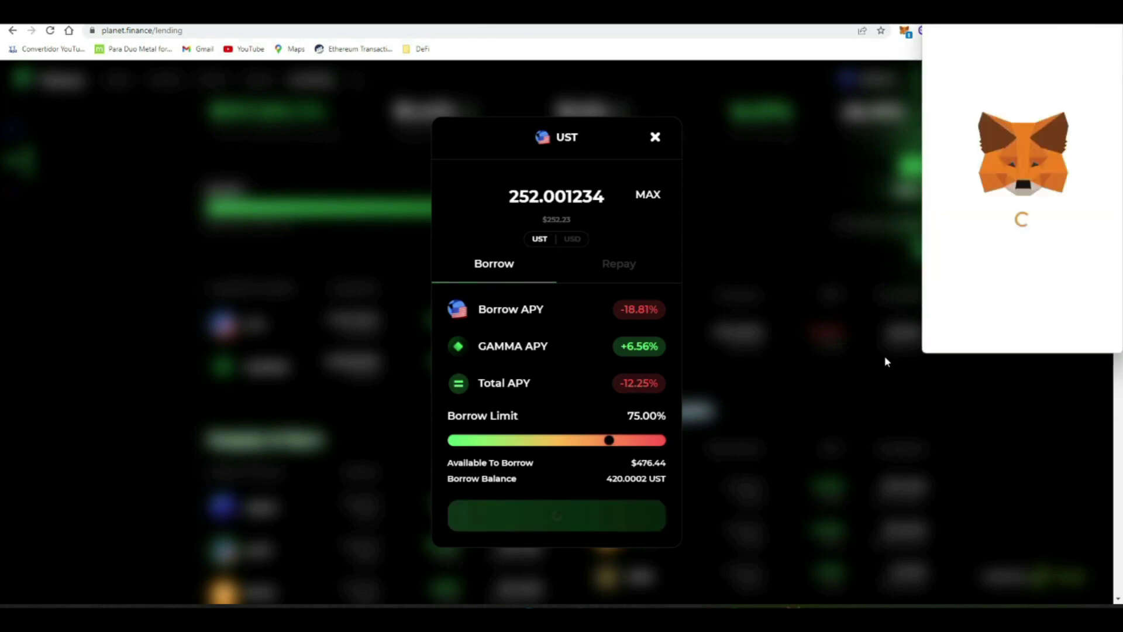
scroll(1034, 263, down, 2)
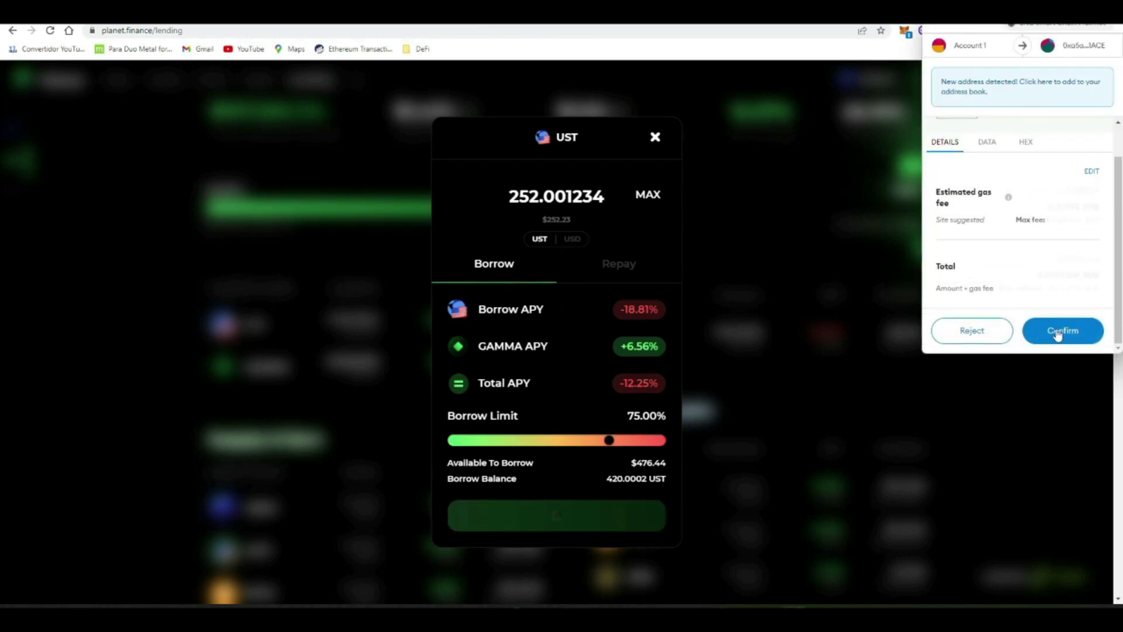
click(1058, 328)
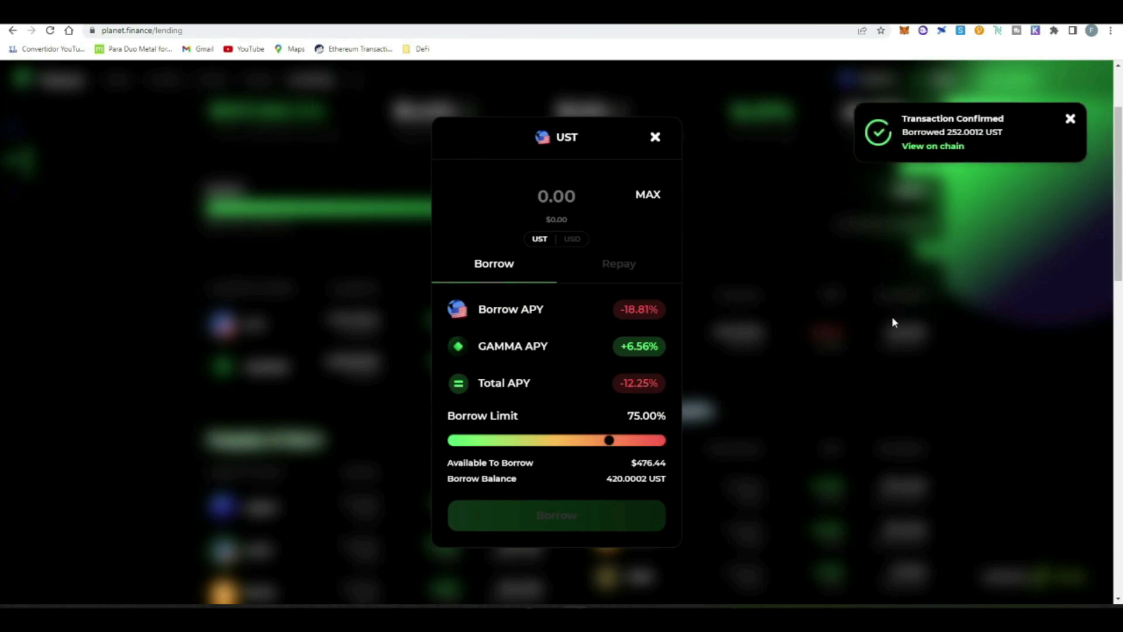
click(656, 137)
- Review the lending position's supply and borrow balances, net APY and used borrow limit after the repeated UST loops
scroll(771, 373, up, 1)
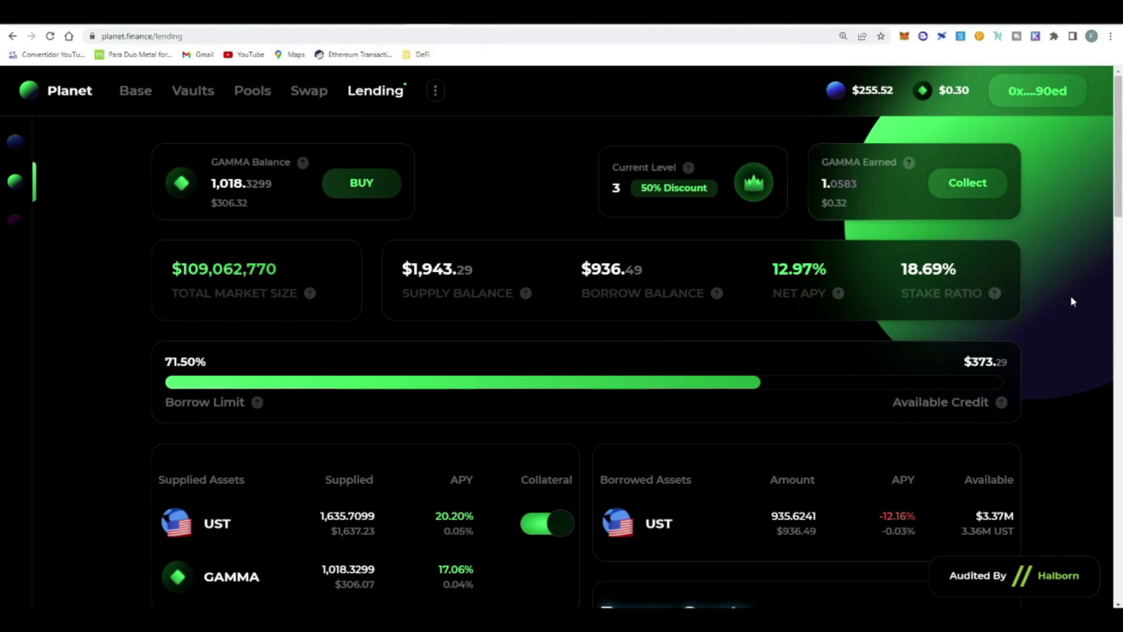
scroll(499, 281, down, 1)
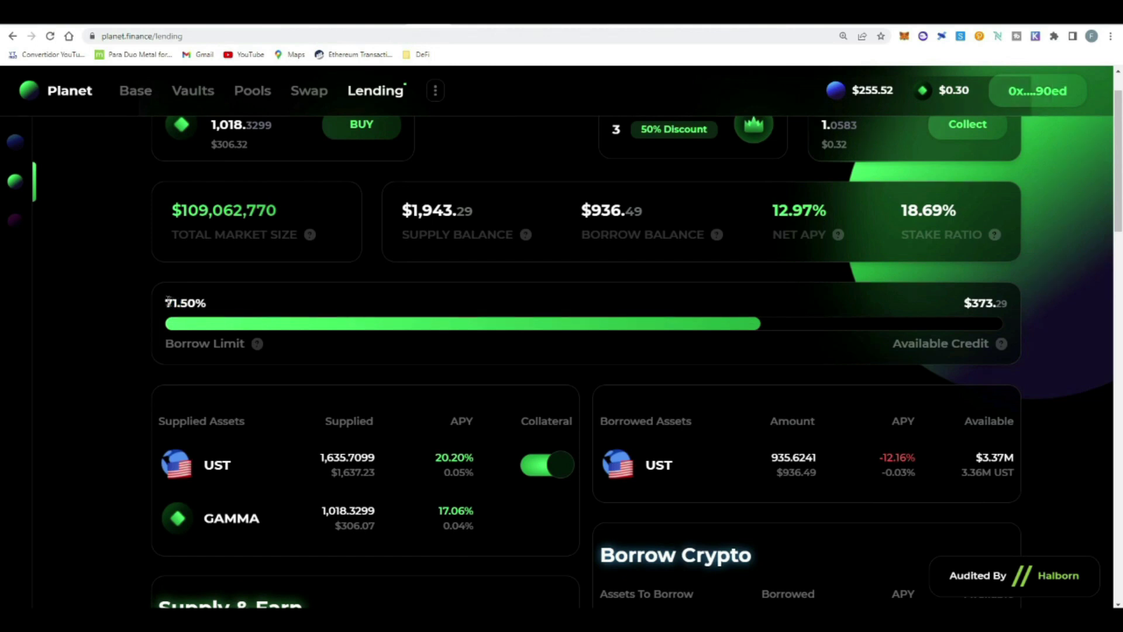
drag(164, 304, 210, 306)
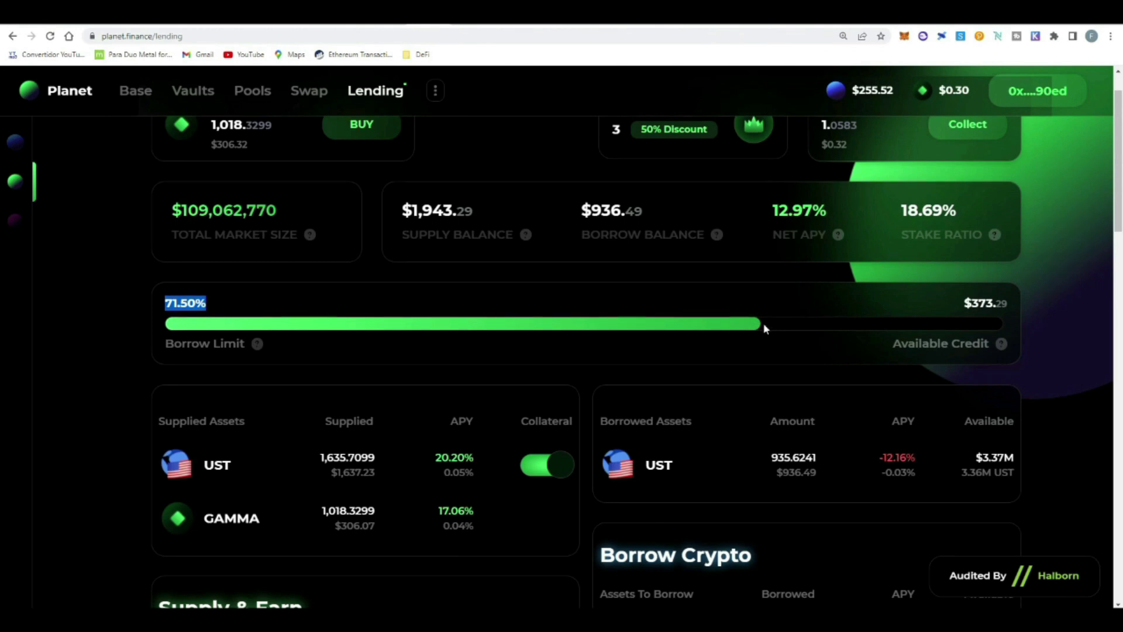
drag(165, 303, 217, 313)
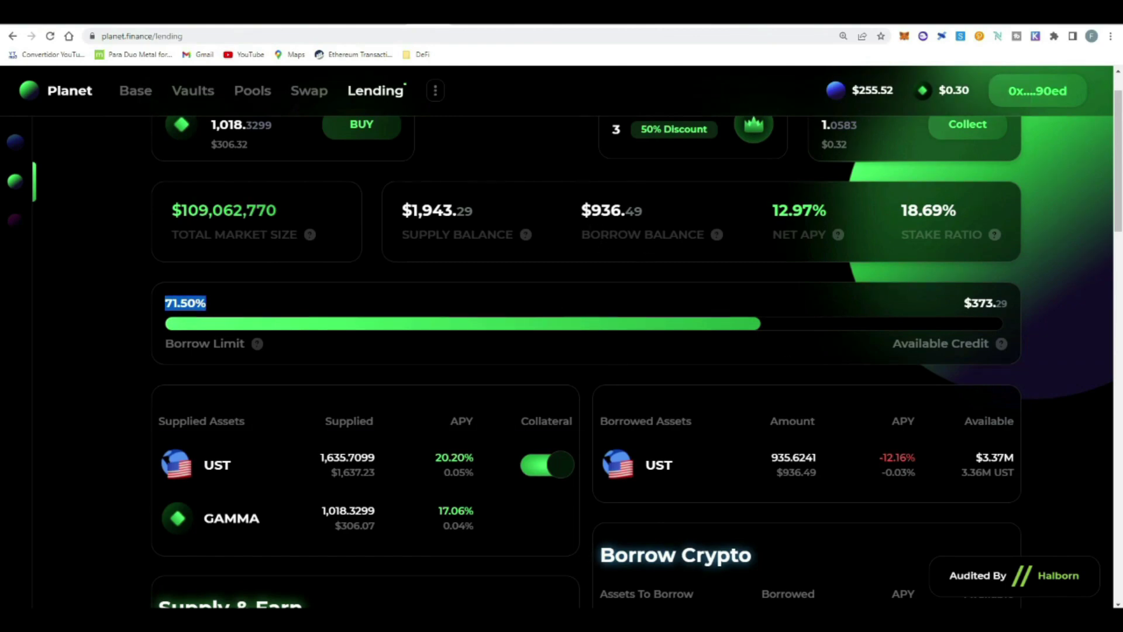
click(652, 556)
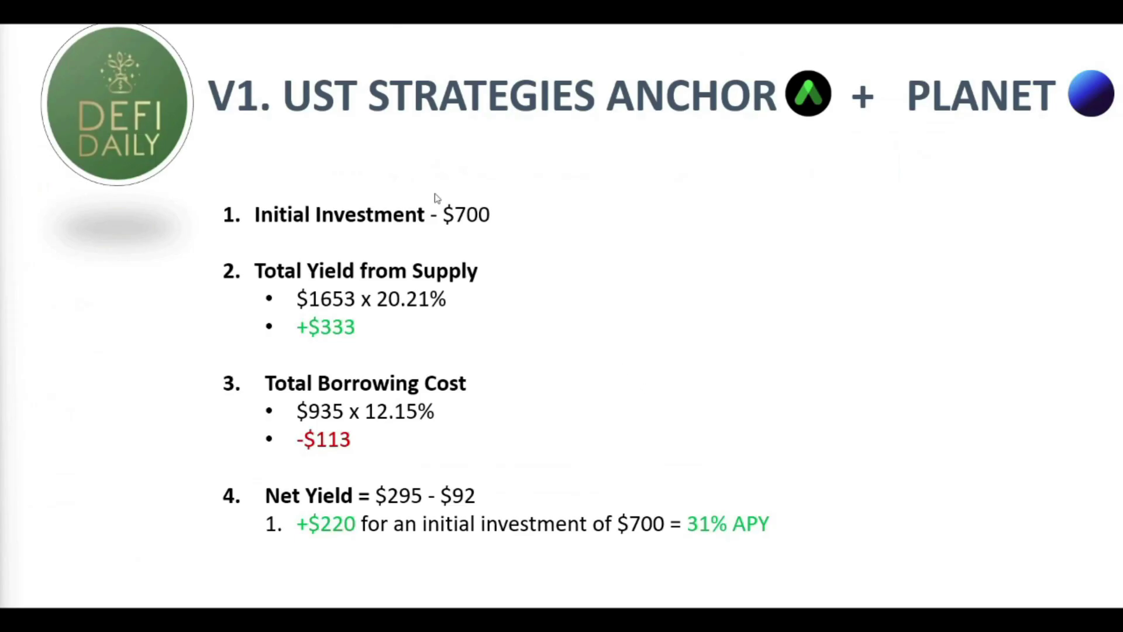